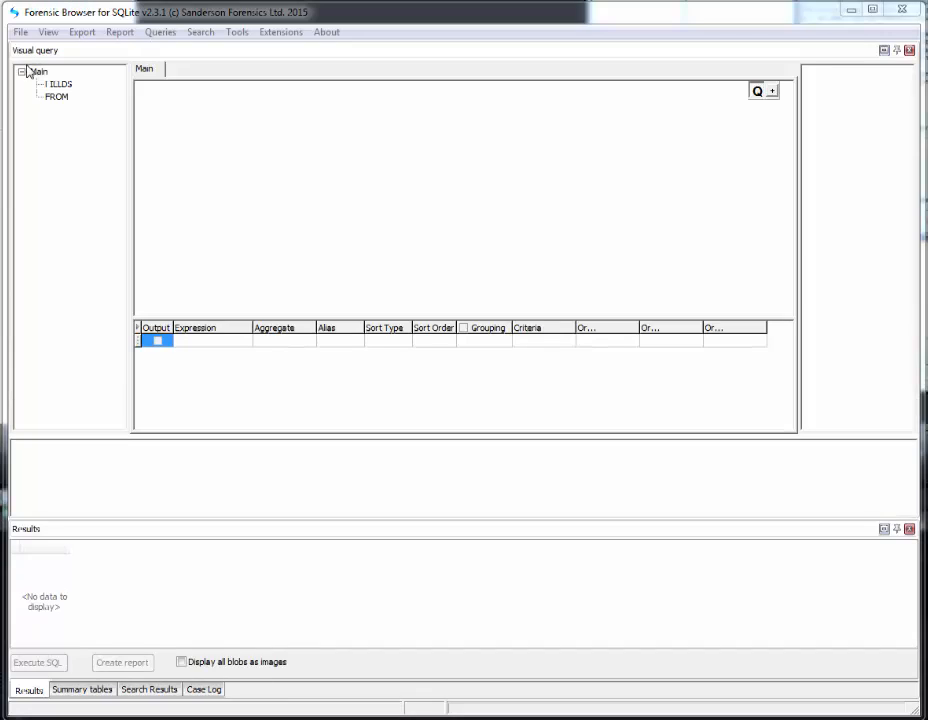
# Step: Create a new case file in the temp folder, saving it over the existing test.fbs_case
pyautogui.click(20, 33)
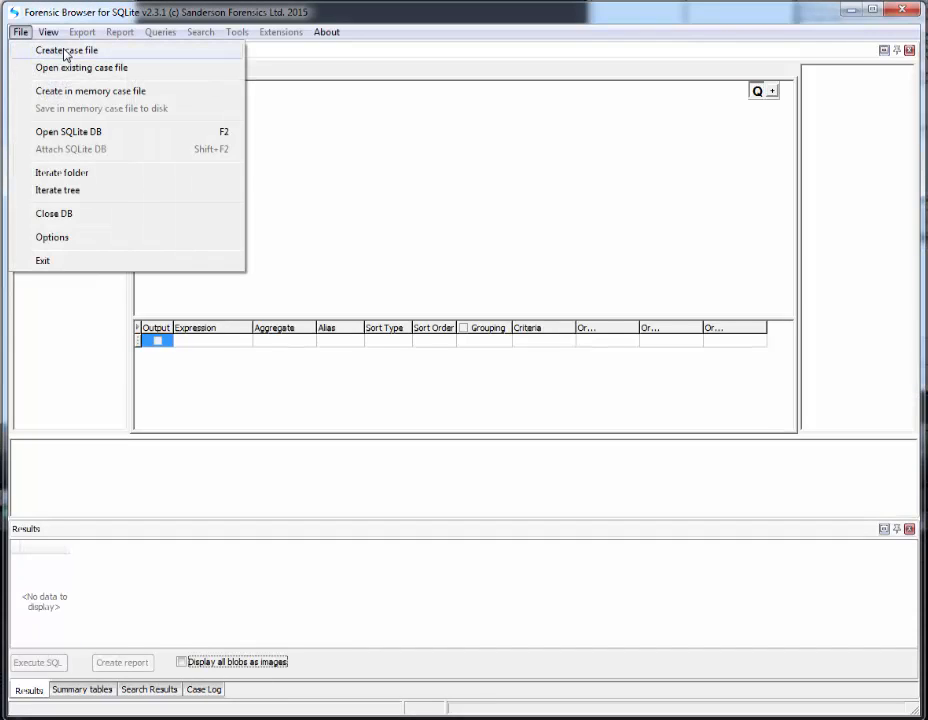
pyautogui.click(45, 51)
pyautogui.moveTo(741, 36); pyautogui.dragTo(425, 172)
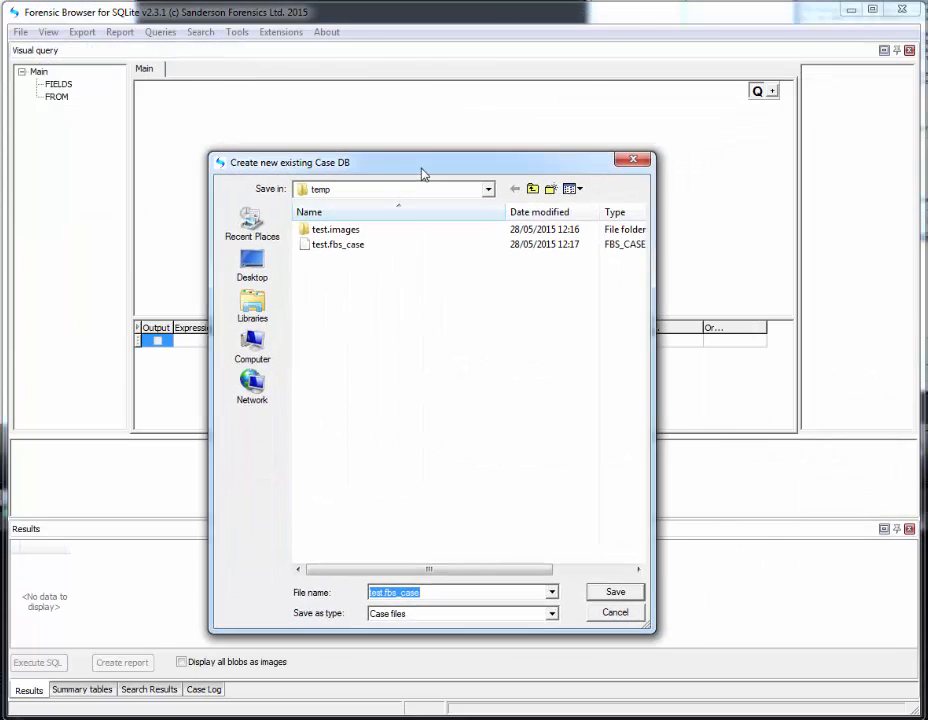
pyautogui.click(330, 244)
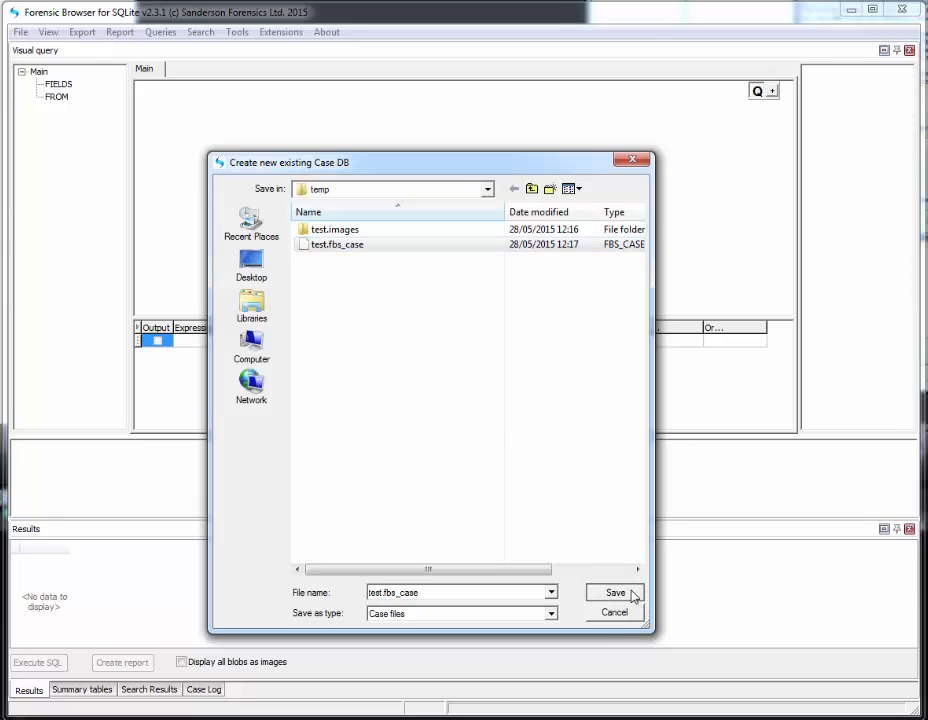
pyautogui.click(614, 592)
# Step: Open anon iphone main.db for investigation as a working copy, with record recovery and carving of partial records enabled
pyautogui.moveTo(515, 169); pyautogui.dragTo(519, 158)
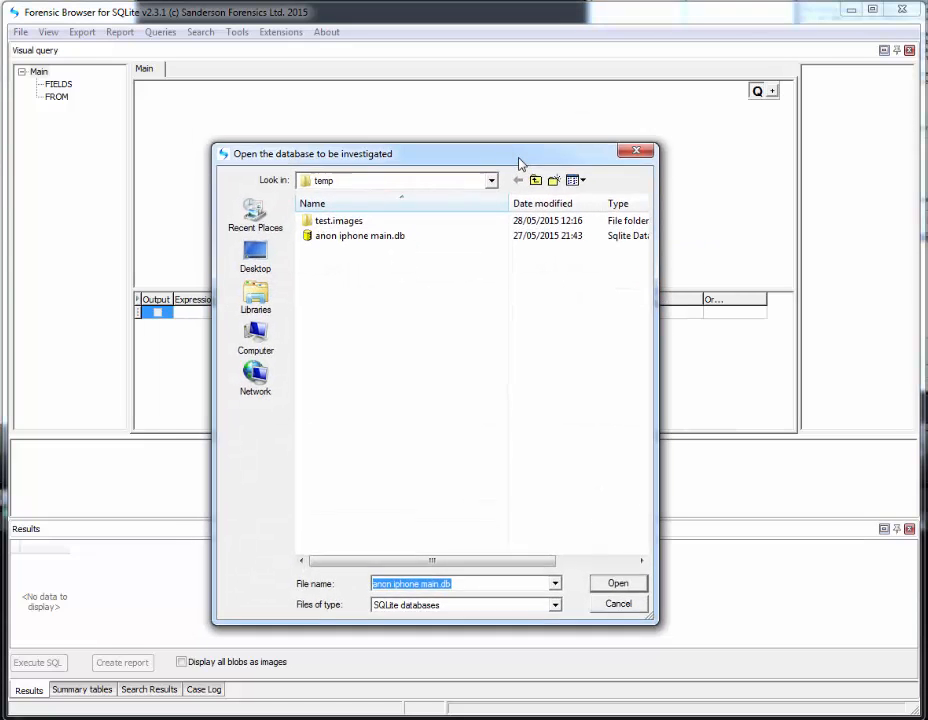
pyautogui.click(356, 236)
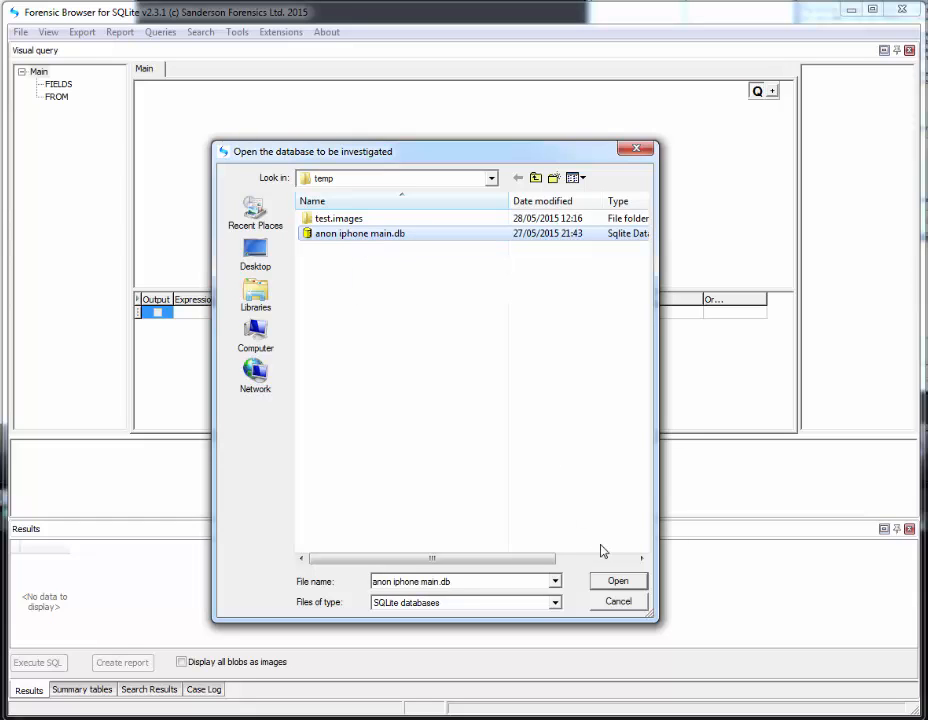
pyautogui.click(618, 582)
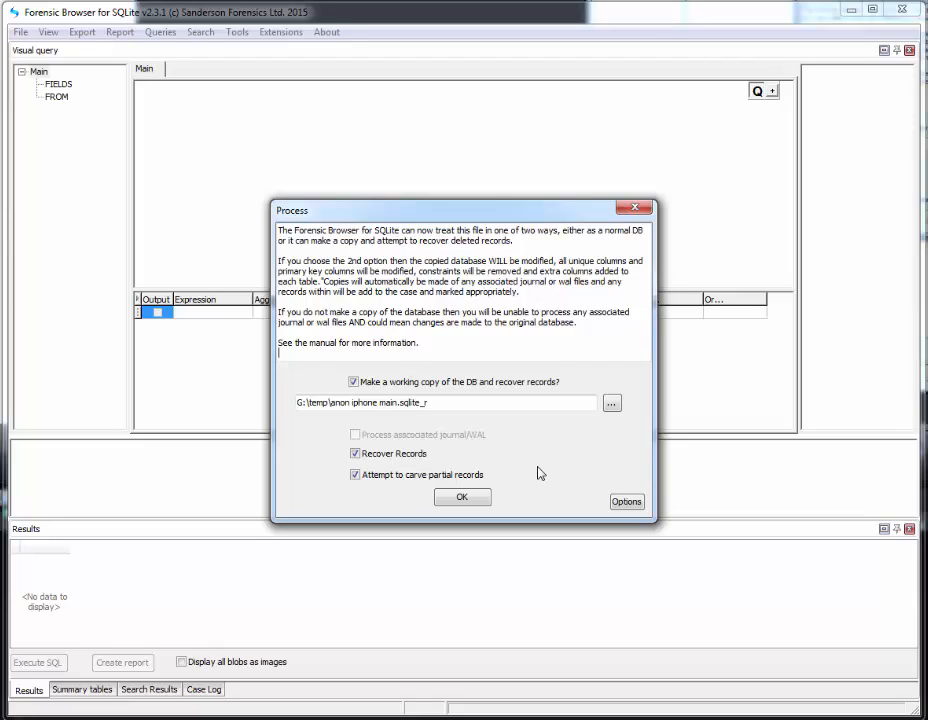
pyautogui.click(472, 498)
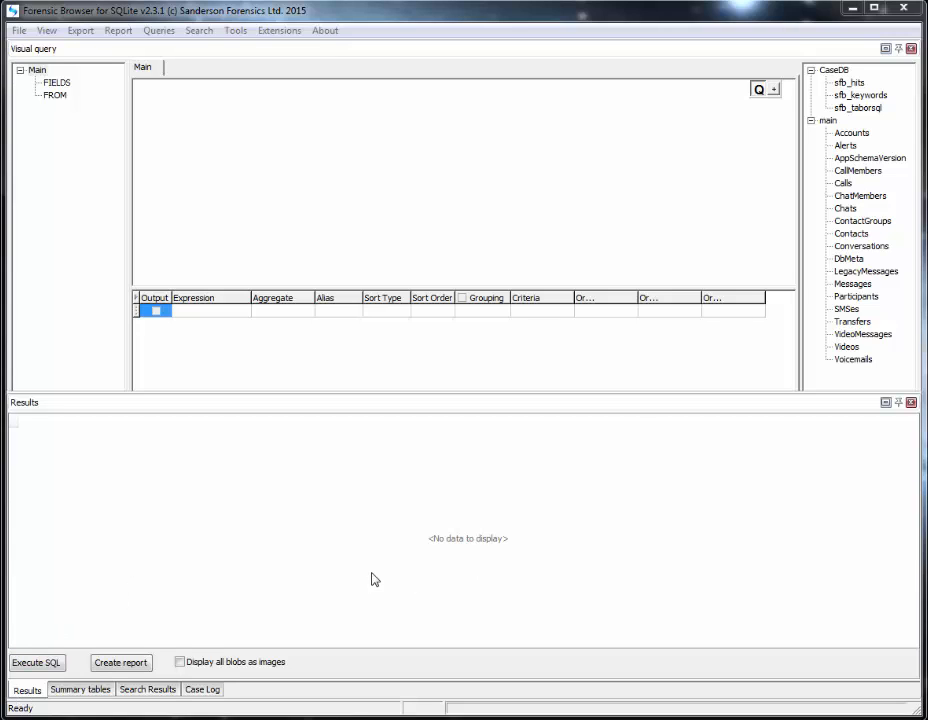
# Step: Examine the summary tables for Contacts, LegacyMessages and Calls in the main database
pyautogui.click(77, 691)
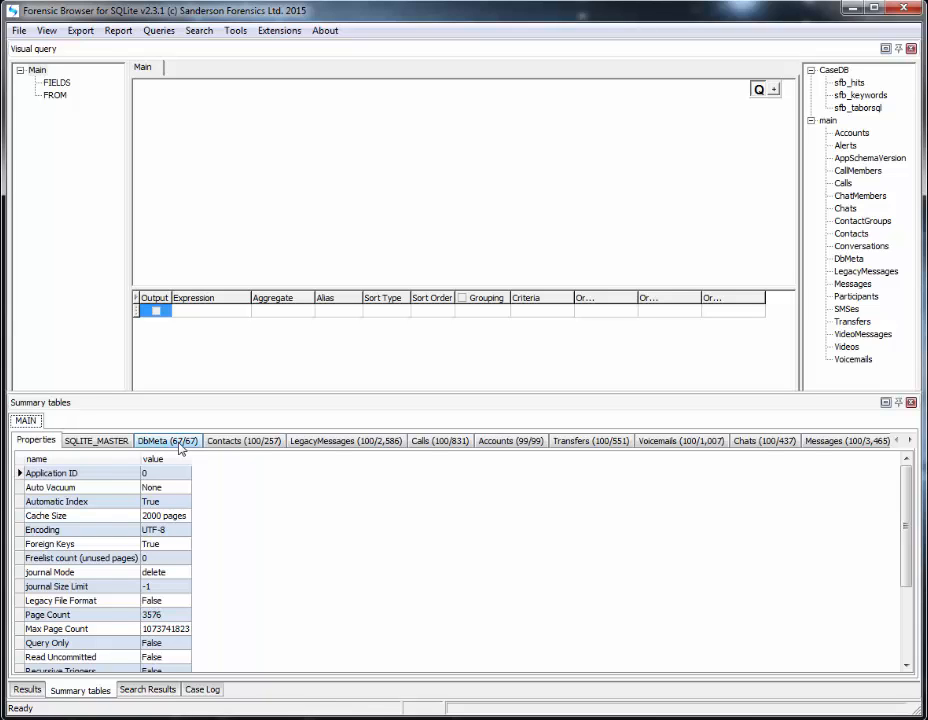
pyautogui.click(242, 445)
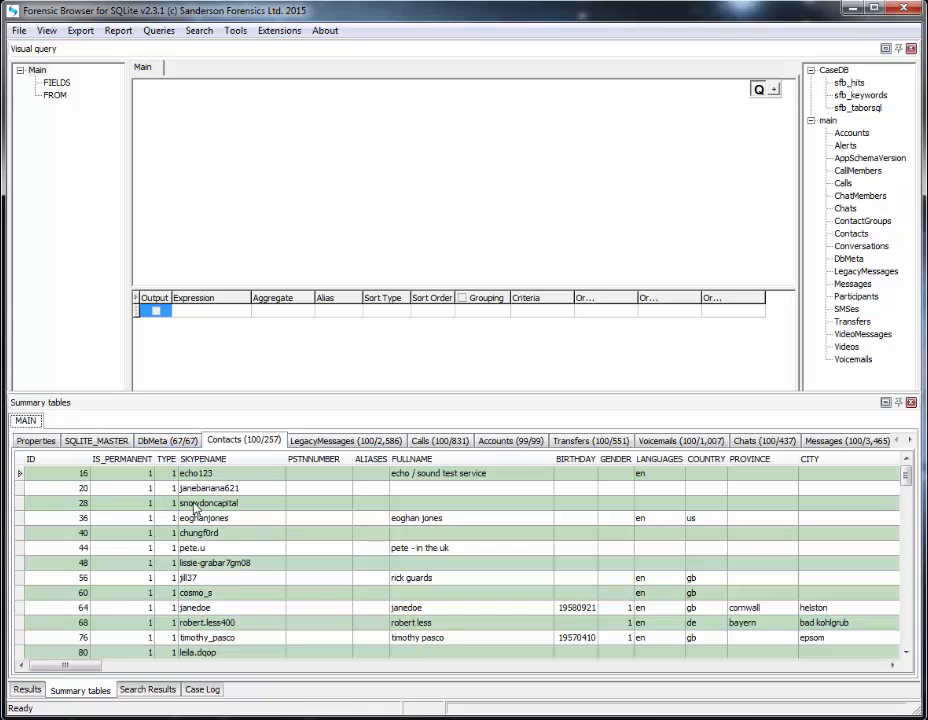
pyautogui.click(332, 441)
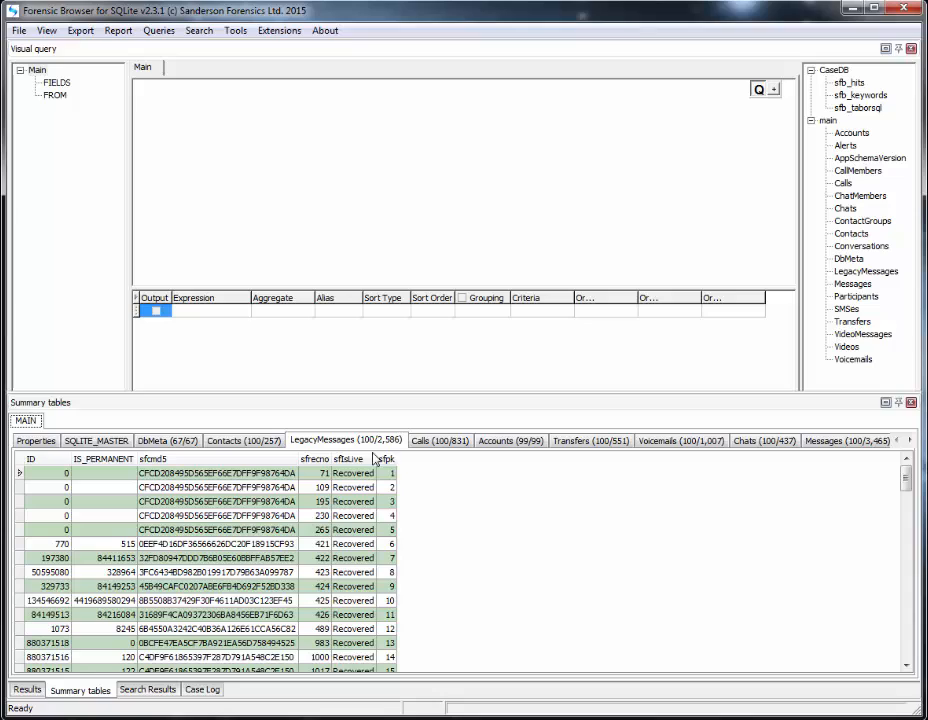
pyautogui.click(432, 446)
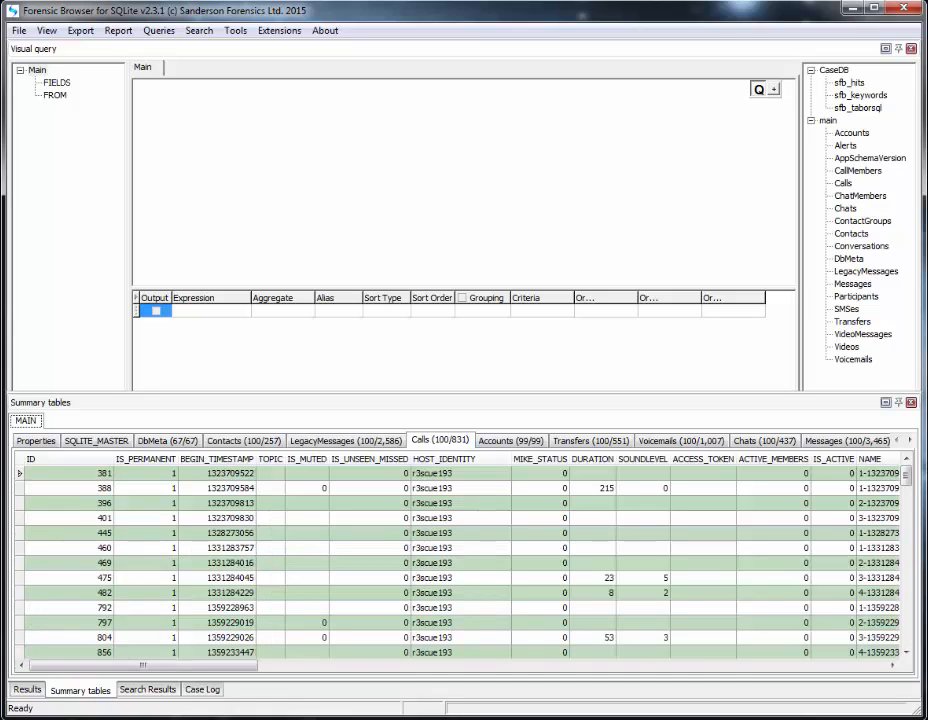
pyautogui.moveTo(240, 666); pyautogui.dragTo(200, 665)
# Step: Check the search results and the case log, and return to the query results view
pyautogui.click(148, 690)
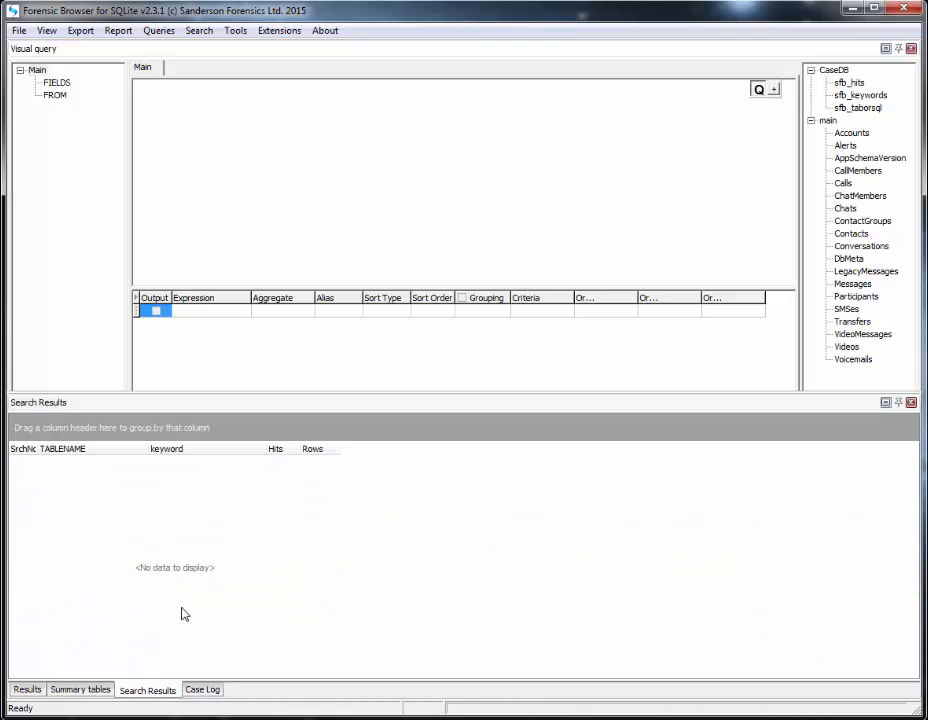
pyautogui.click(205, 690)
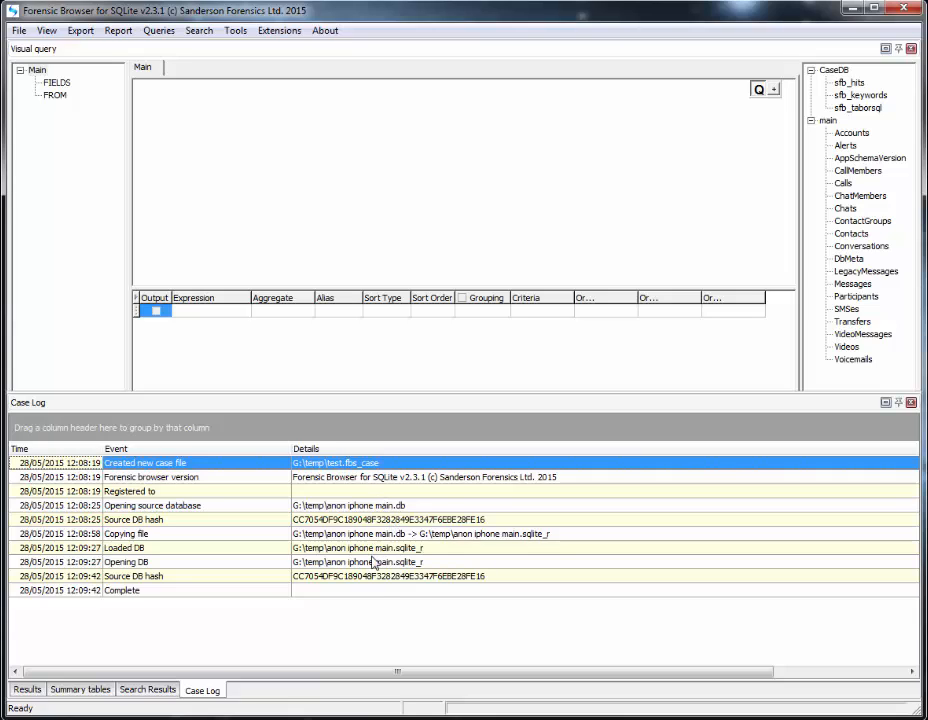
pyautogui.click(27, 690)
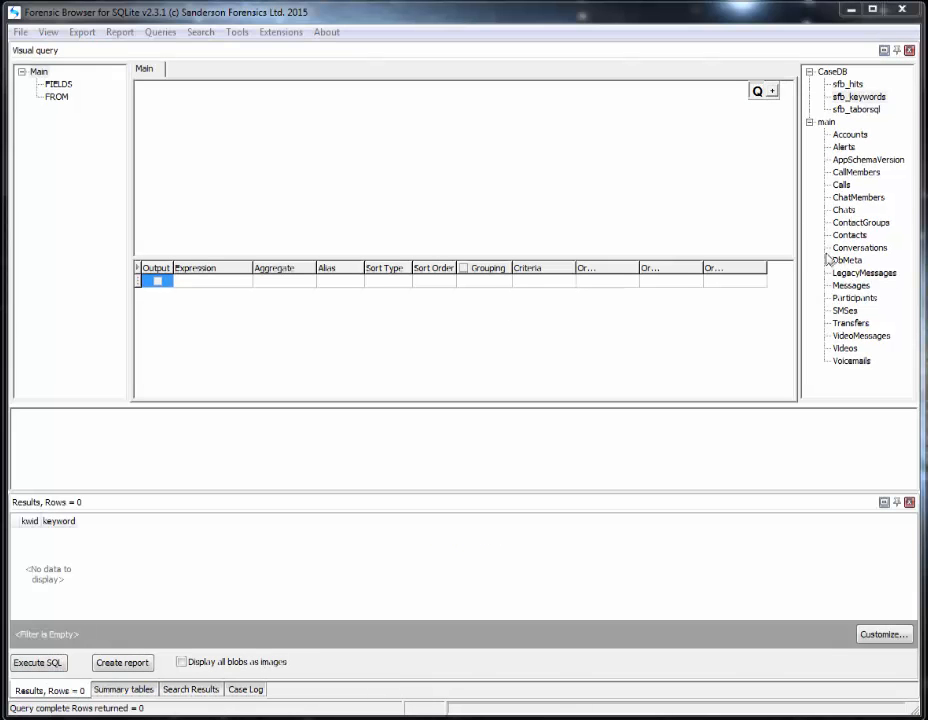
# Step: Add the Messages table to the visual query and check the SQL generated for it
pyautogui.click(851, 286)
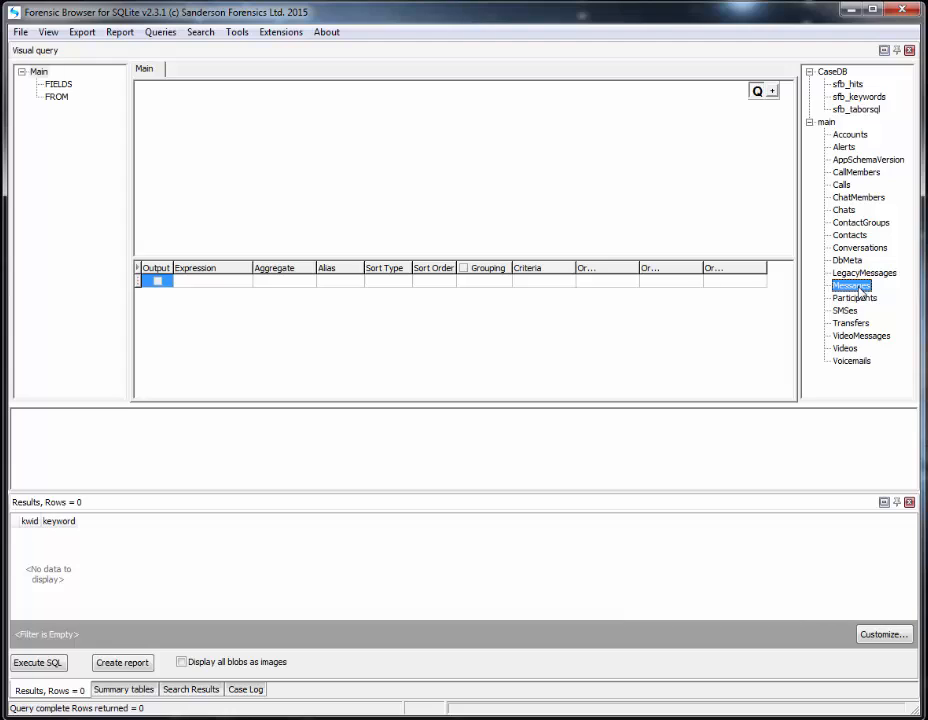
pyautogui.moveTo(860, 292); pyautogui.dragTo(166, 112)
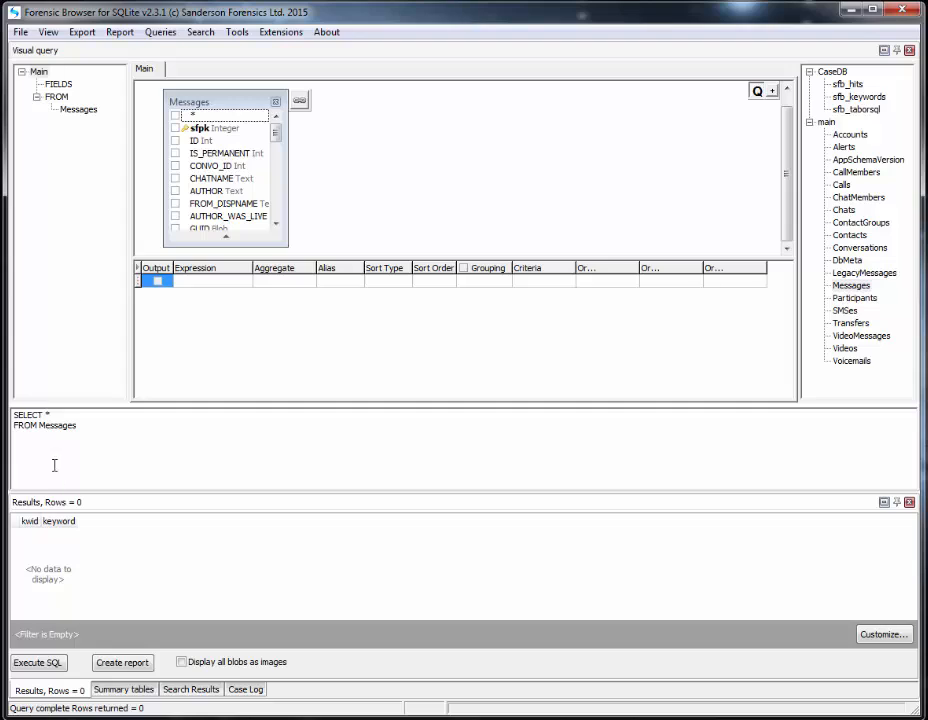
pyautogui.moveTo(77, 426); pyautogui.dragTo(8, 415)
pyautogui.click(139, 449)
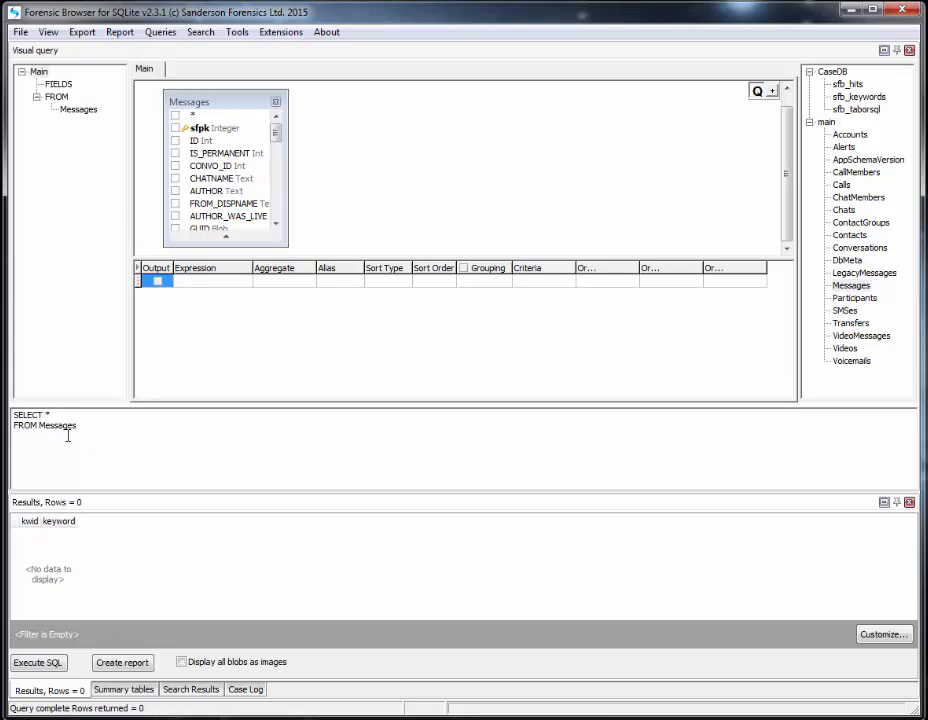
# Step: Include the TIMESTAMP, AUTHOR, DIALOG_PARTNER and BODY_XML fields of the Messages table in the query output
pyautogui.moveTo(245, 169)
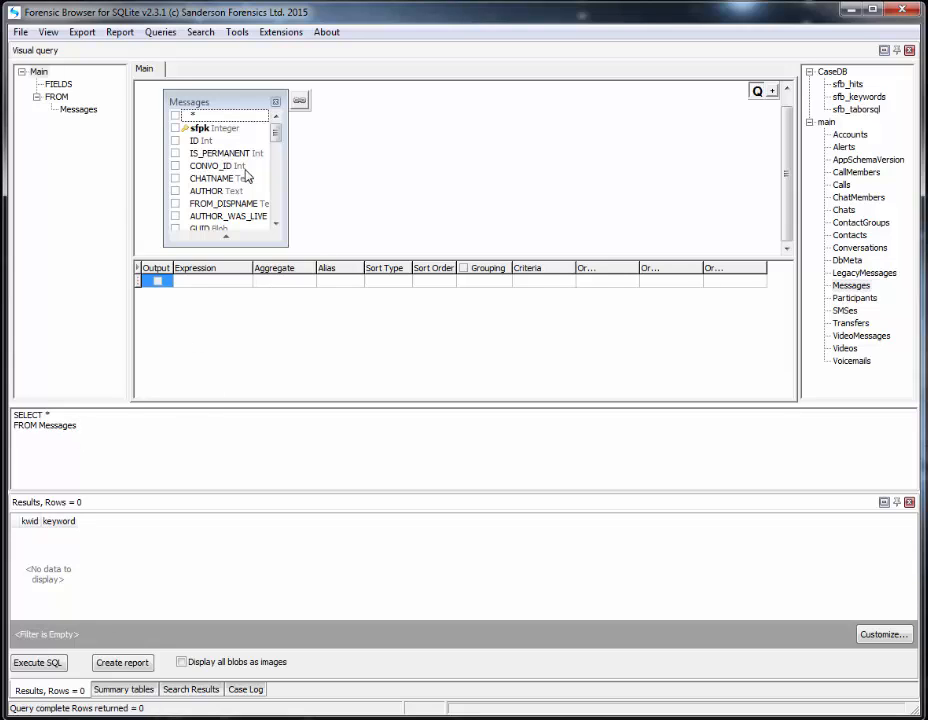
pyautogui.click(277, 227)
pyautogui.click(277, 227)
pyautogui.click(277, 227)
pyautogui.click(277, 227)
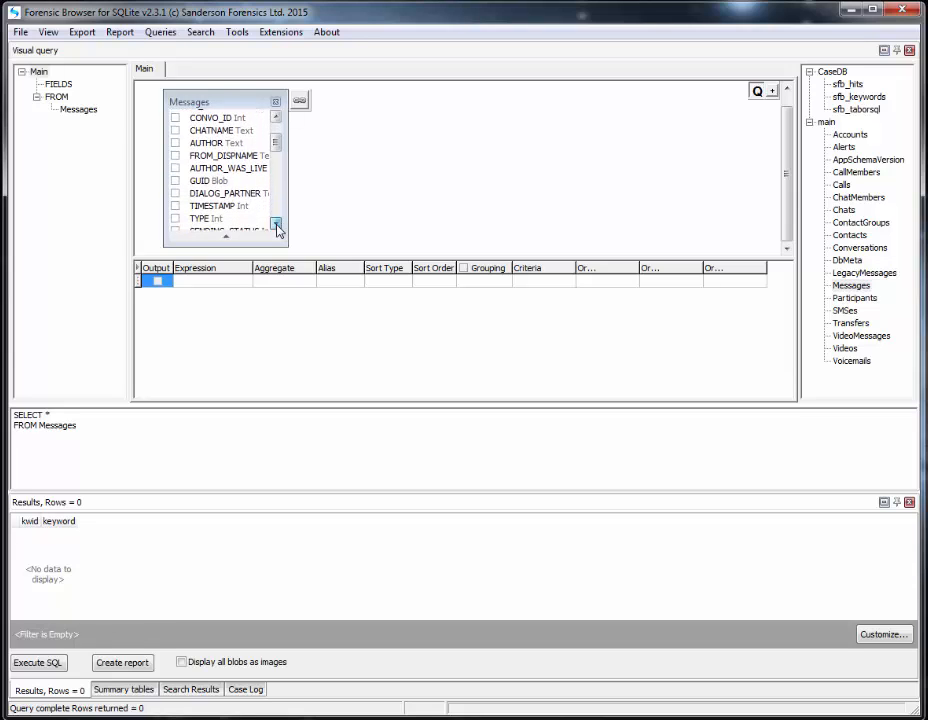
pyautogui.click(277, 227)
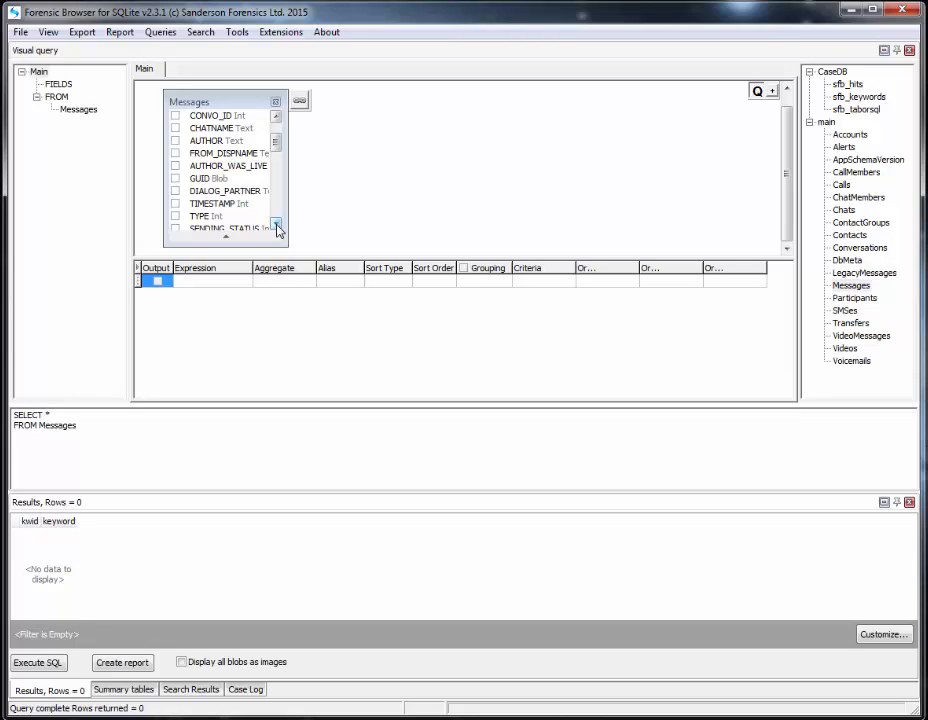
pyautogui.click(175, 204)
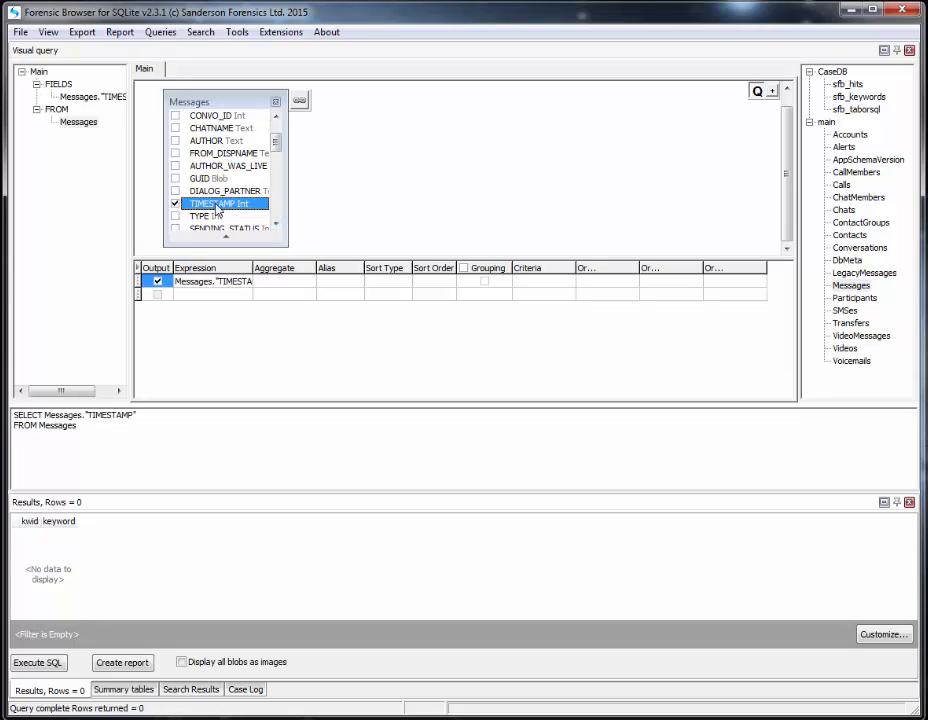
pyautogui.click(176, 143)
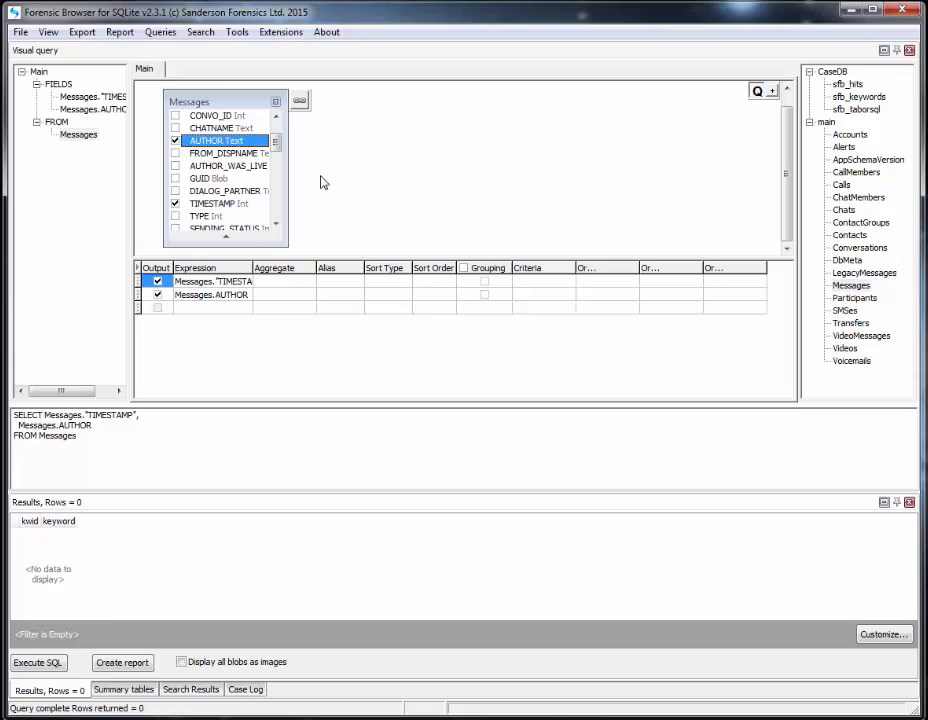
pyautogui.click(175, 191)
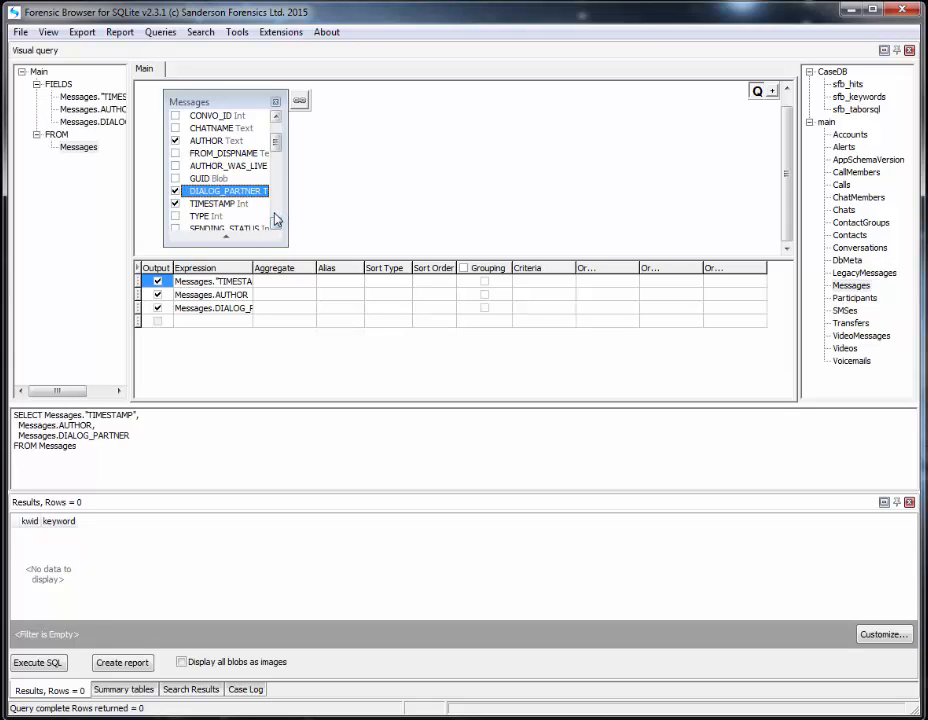
pyautogui.scroll(-3, 277, 219)
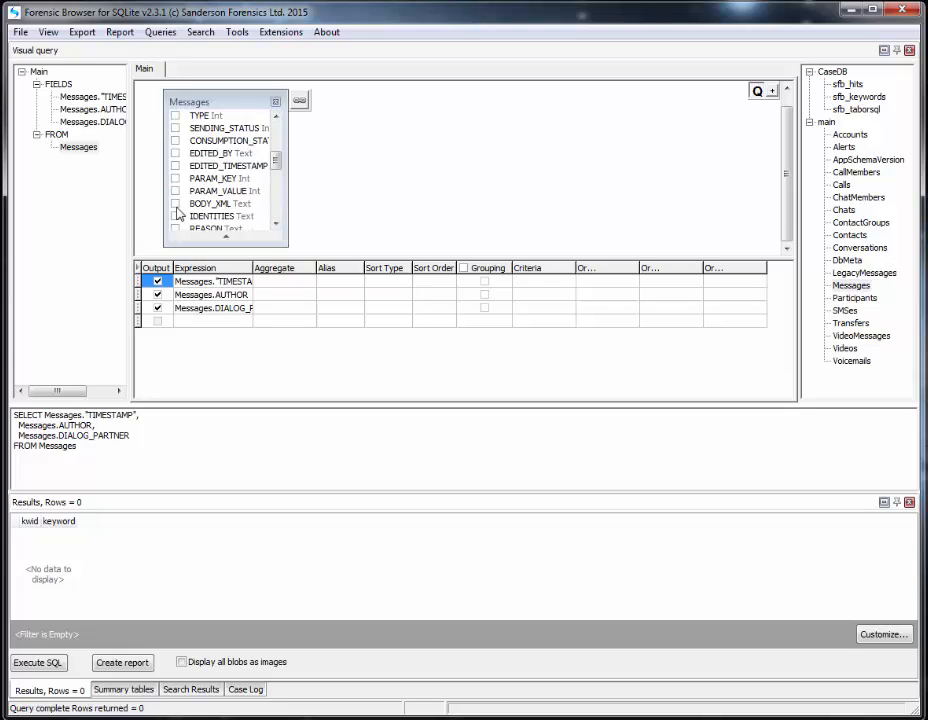
pyautogui.click(176, 203)
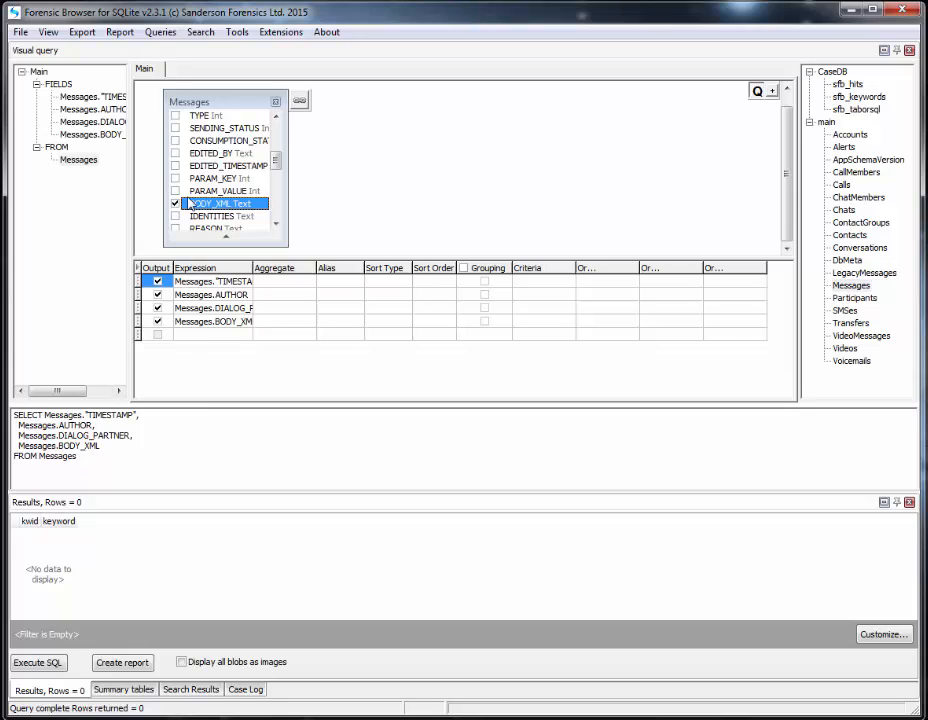
pyautogui.click(176, 204)
pyautogui.click(176, 204)
# Step: Widen the Expression column of the query grid, and execute the query to browse the returned messages
pyautogui.moveTo(251, 268); pyautogui.dragTo(300, 268)
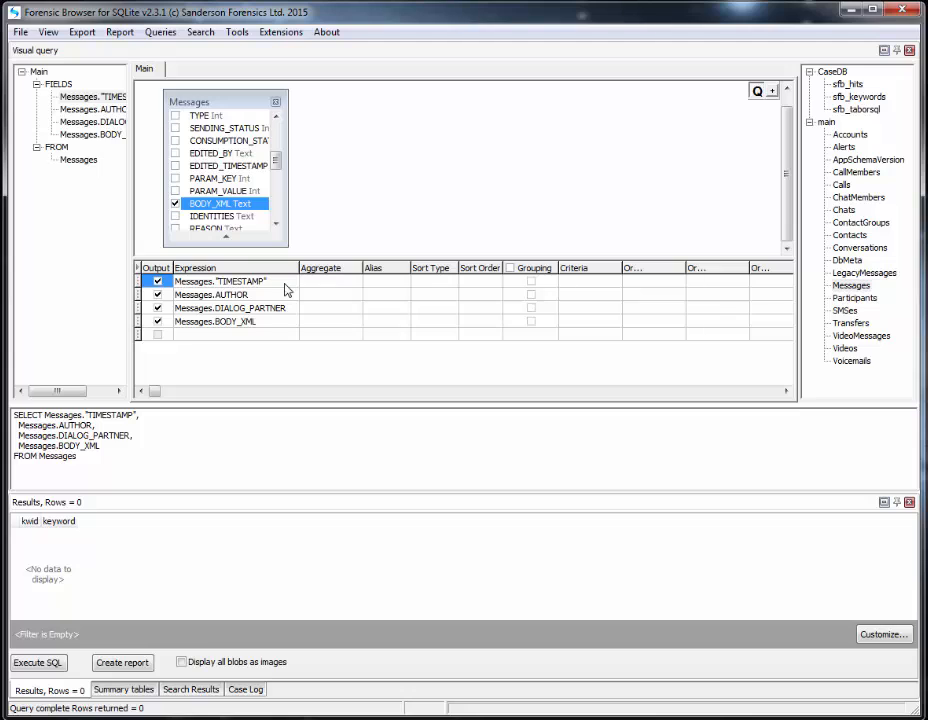
pyautogui.click(44, 663)
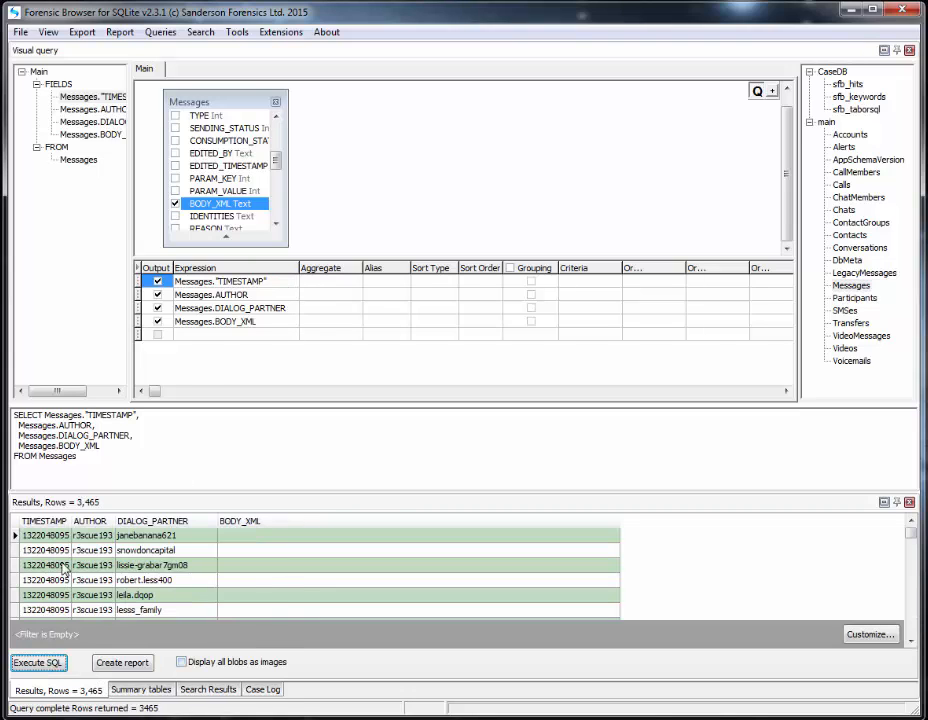
pyautogui.click(286, 568)
pyautogui.scroll(-5, 288, 573)
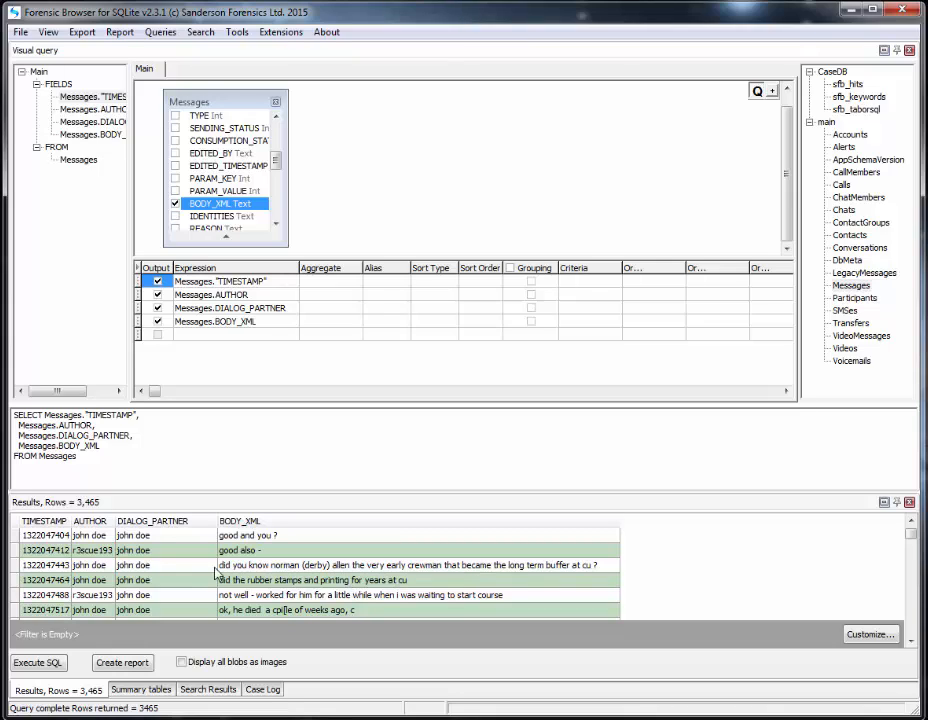
# Step: Convert the TIMESTAMP results column as a Unix 10 digit timestamp, using the (UTC) Dublin, Edinburgh, Lisbon, London time zone and yyyy/MM/dd HH:mm:ss format
pyautogui.rightClick(52, 537)
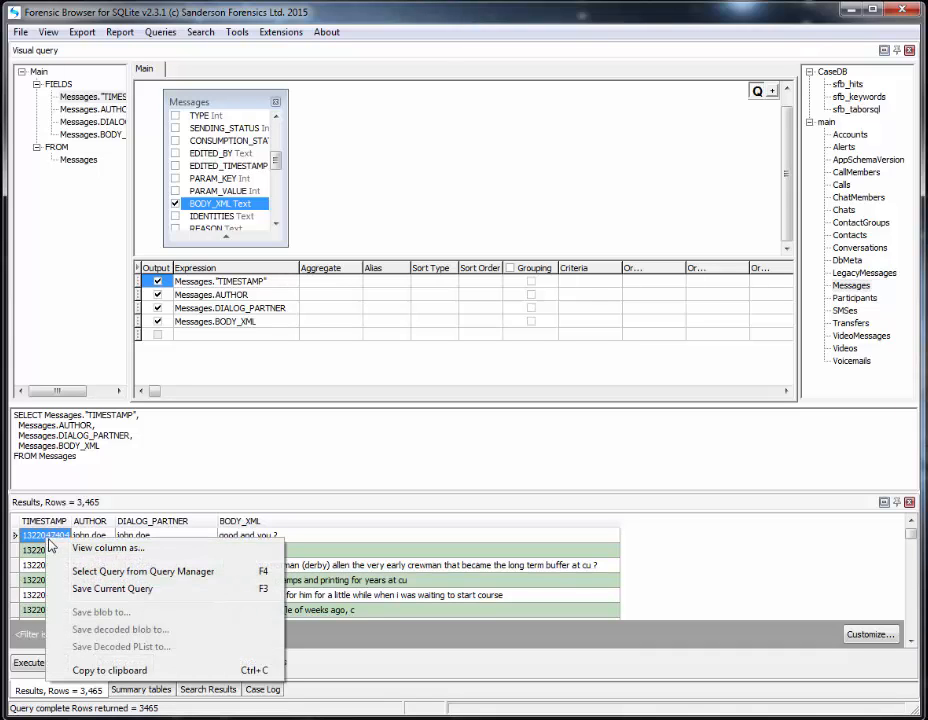
pyautogui.click(112, 549)
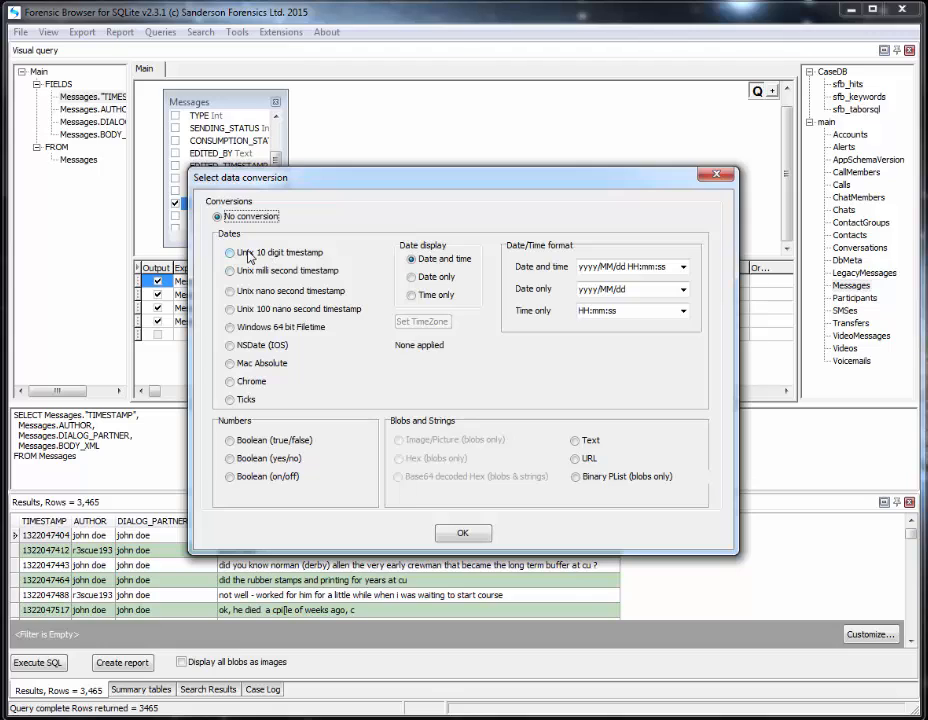
pyautogui.click(250, 256)
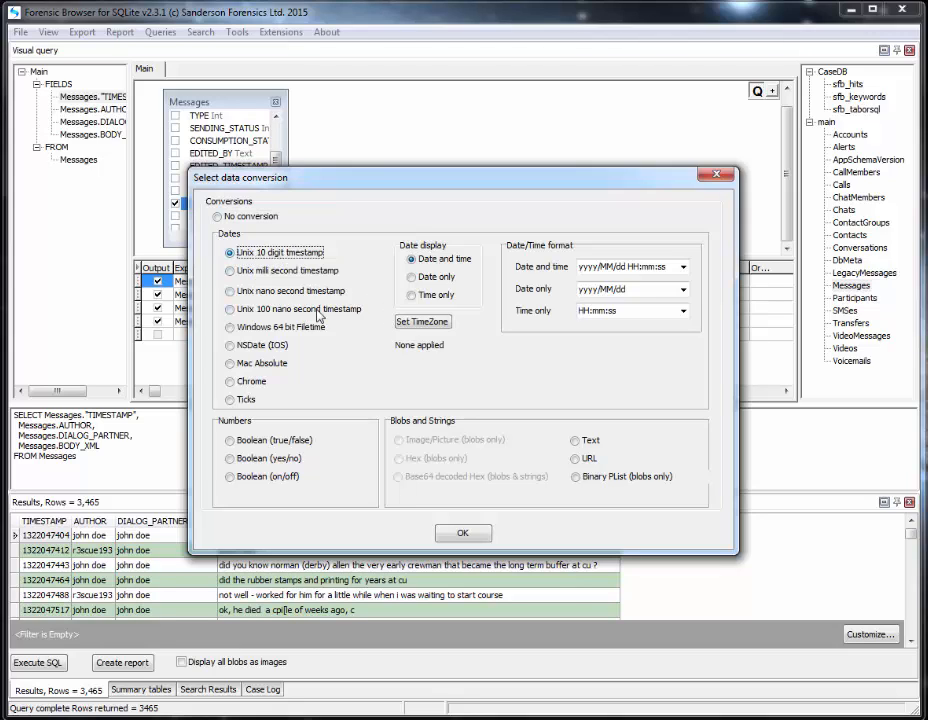
pyautogui.click(425, 323)
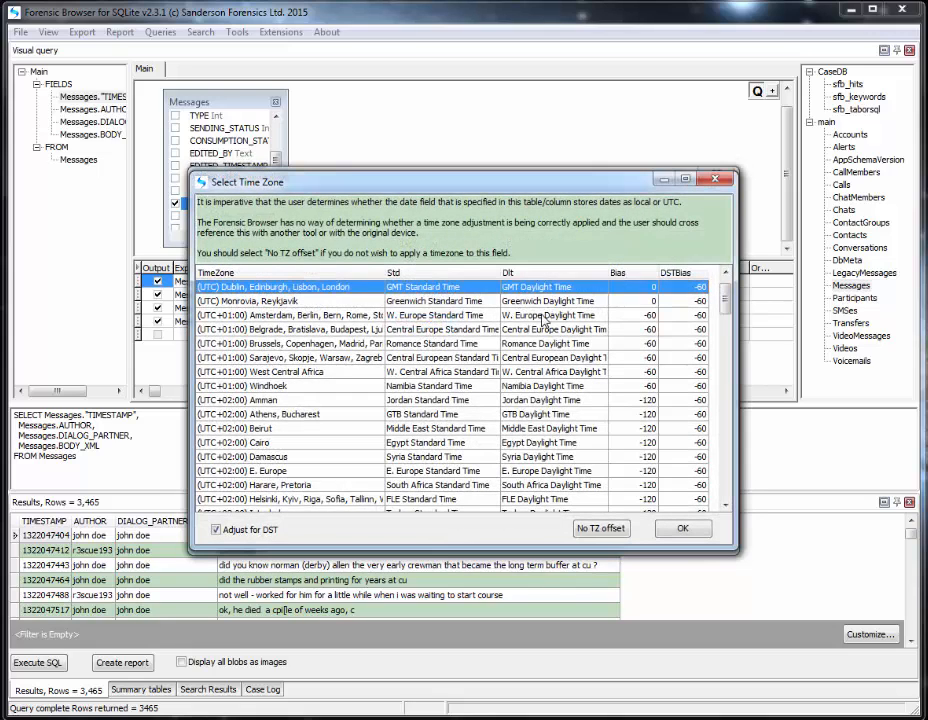
pyautogui.click(684, 527)
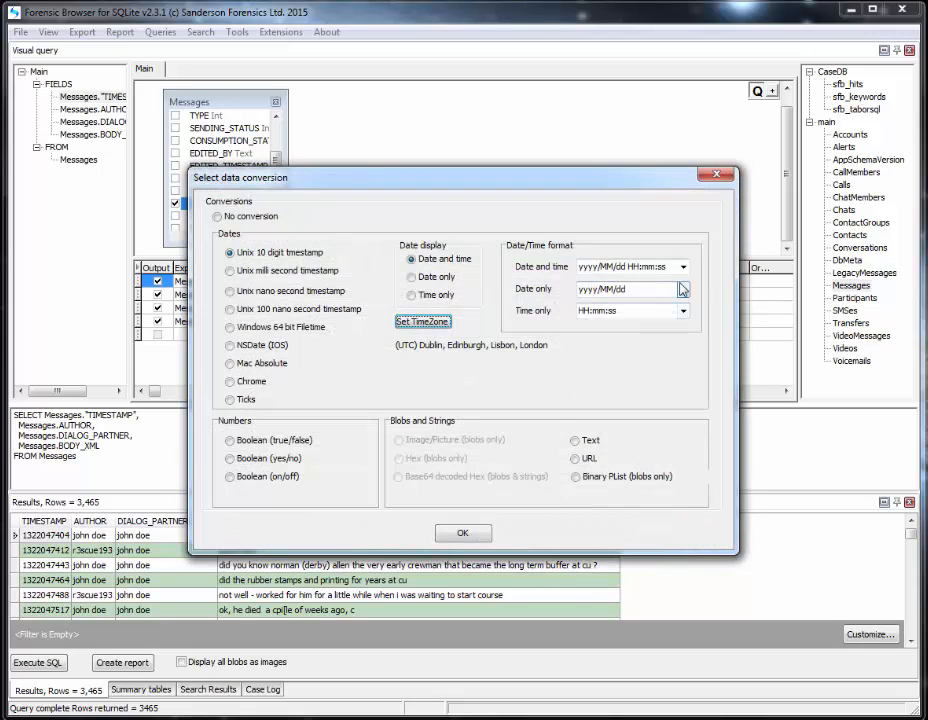
pyautogui.click(683, 267)
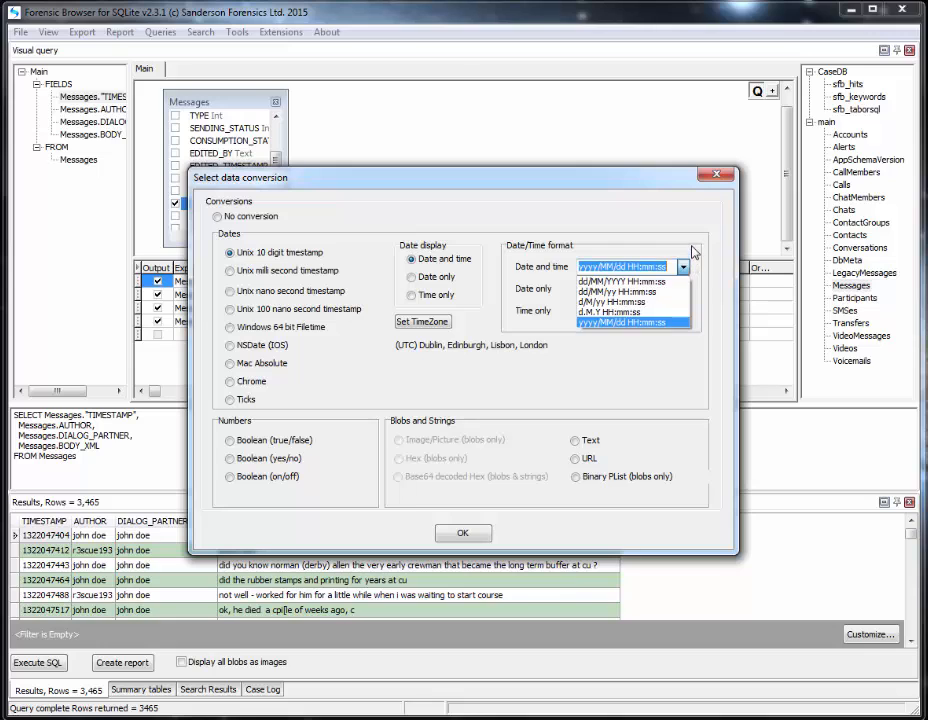
pyautogui.click(694, 248)
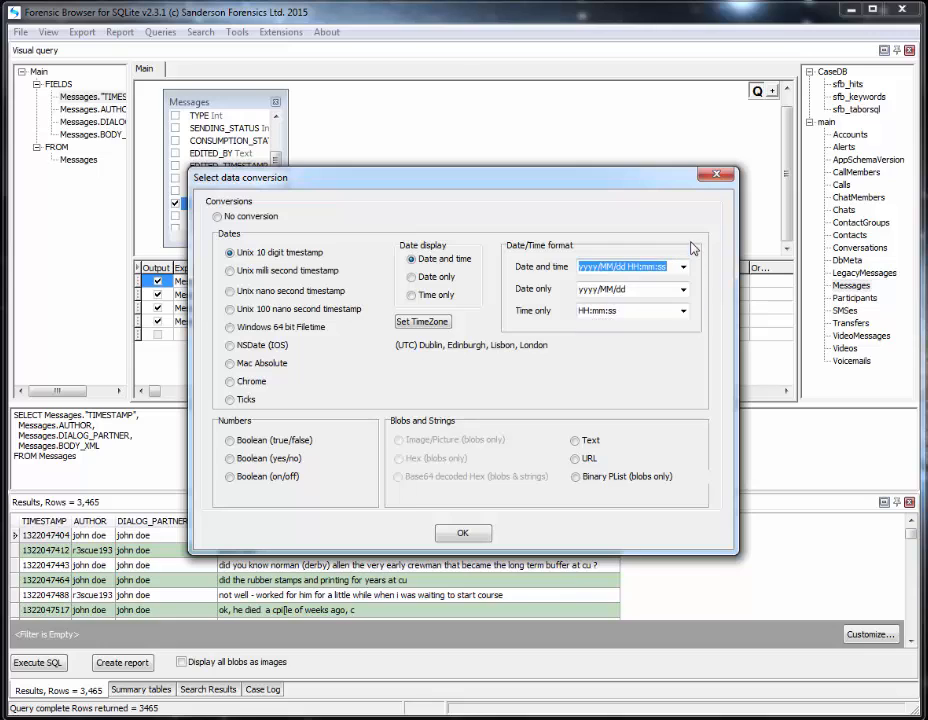
pyautogui.click(463, 534)
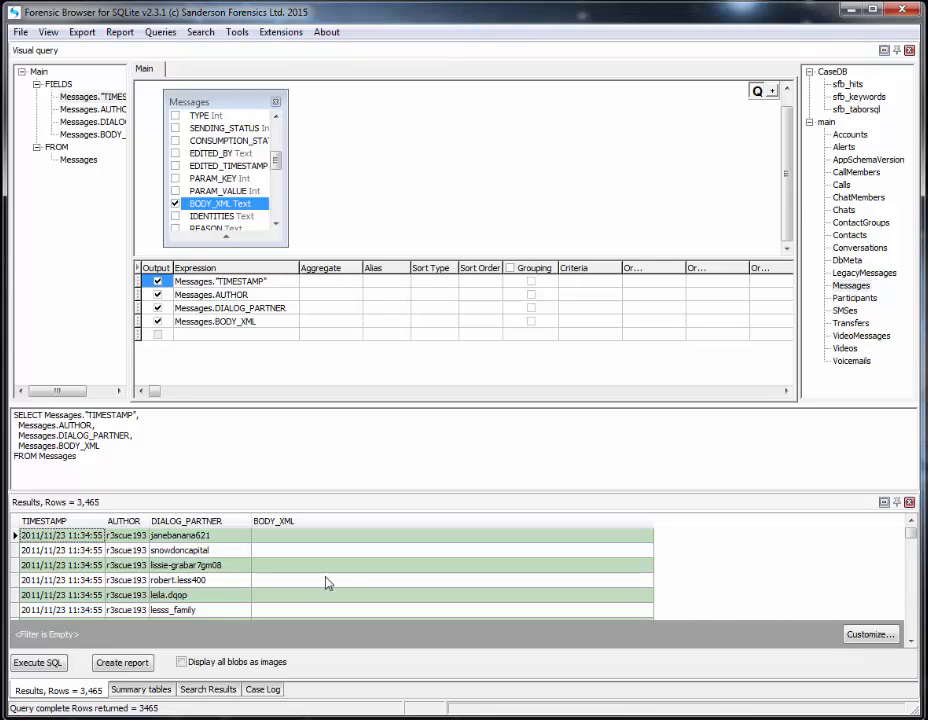
# Step: Look through the first messages with converted dates and widen the AUTHOR column of the results slightly
pyautogui.click(207, 566)
pyautogui.scroll(-3, 212, 573)
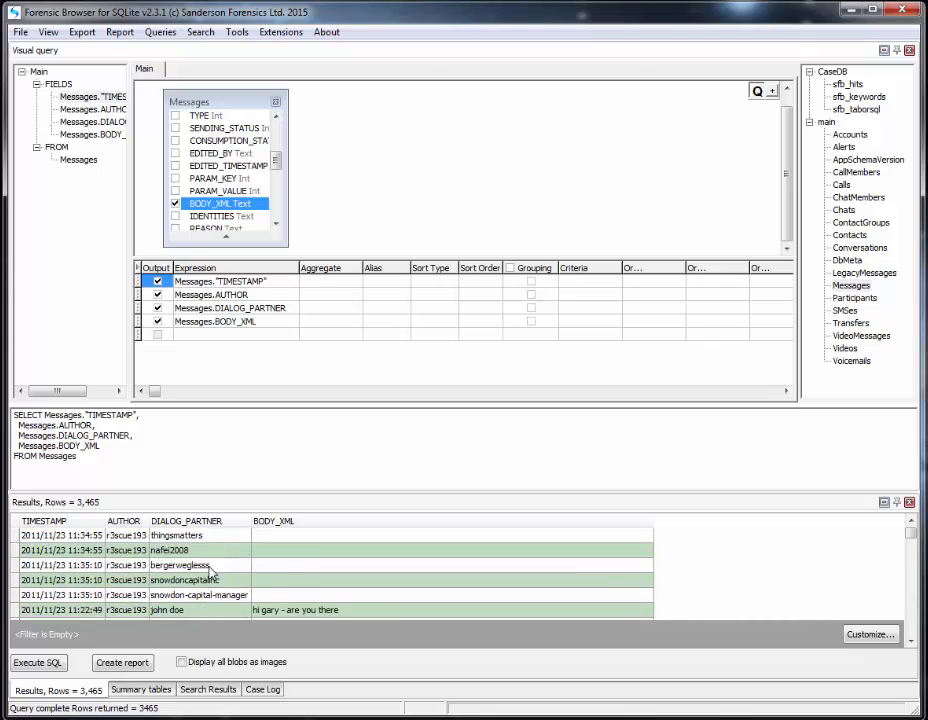
pyautogui.scroll(-2, 208, 571)
pyautogui.scroll(3, 203, 575)
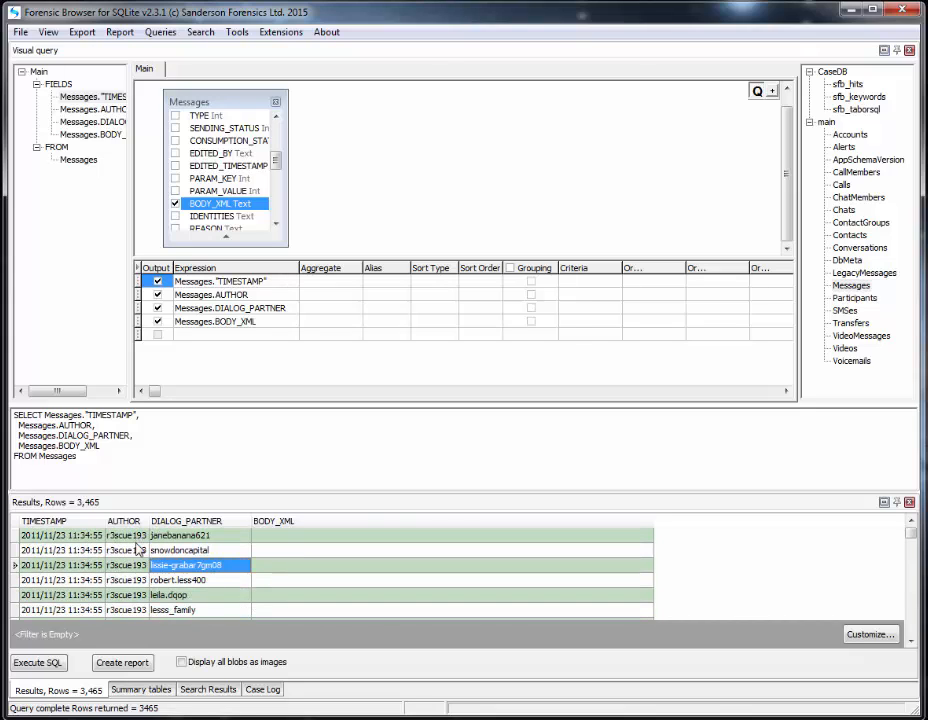
pyautogui.moveTo(149, 521); pyautogui.dragTo(161, 521)
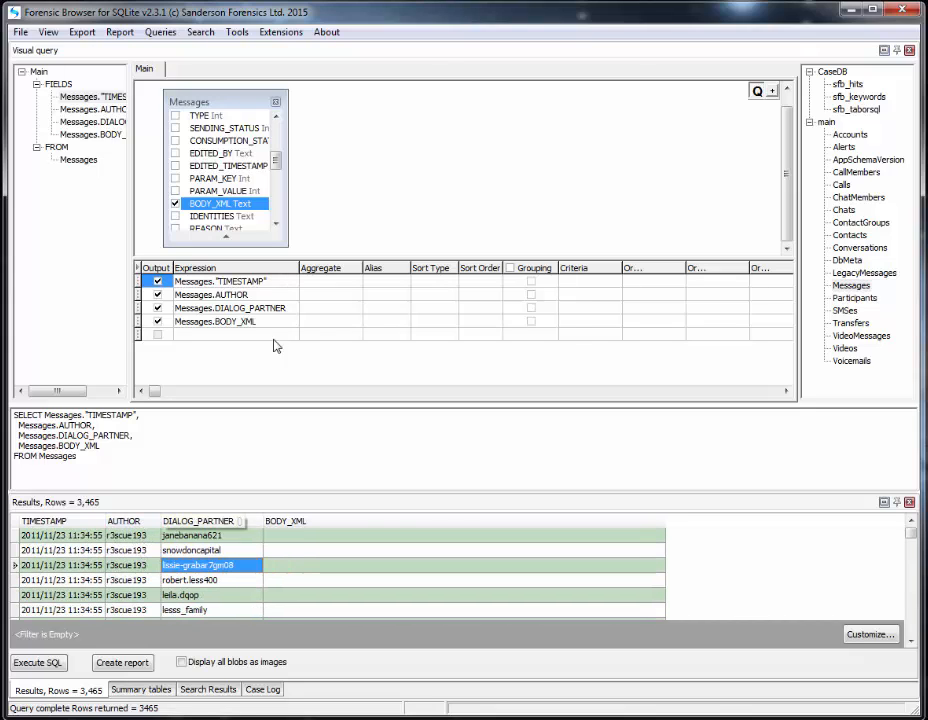
# Step: Give the AUTHOR field the alias Sender and the DIALOG_PARTNER field the alias Partner, and check the generated SQL
pyautogui.click(284, 294)
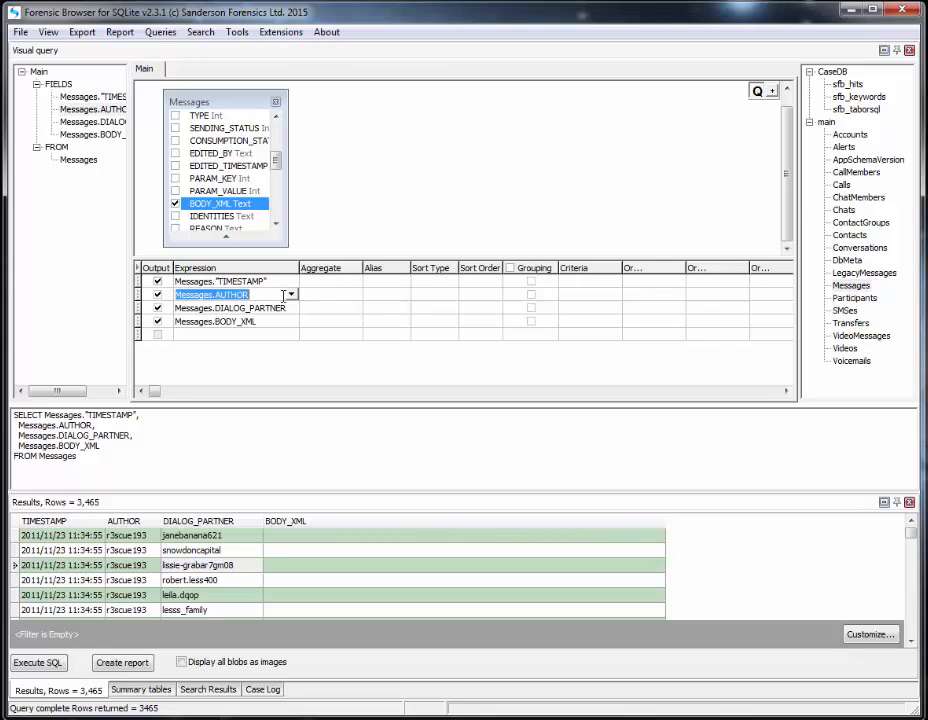
pyautogui.click(394, 297)
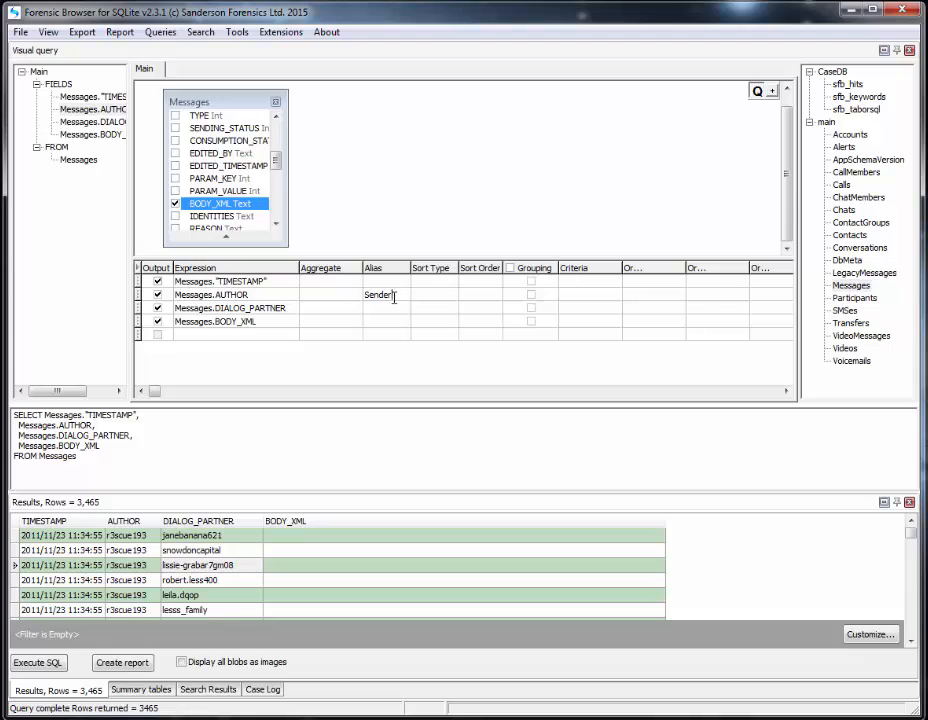
pyautogui.click(384, 309)
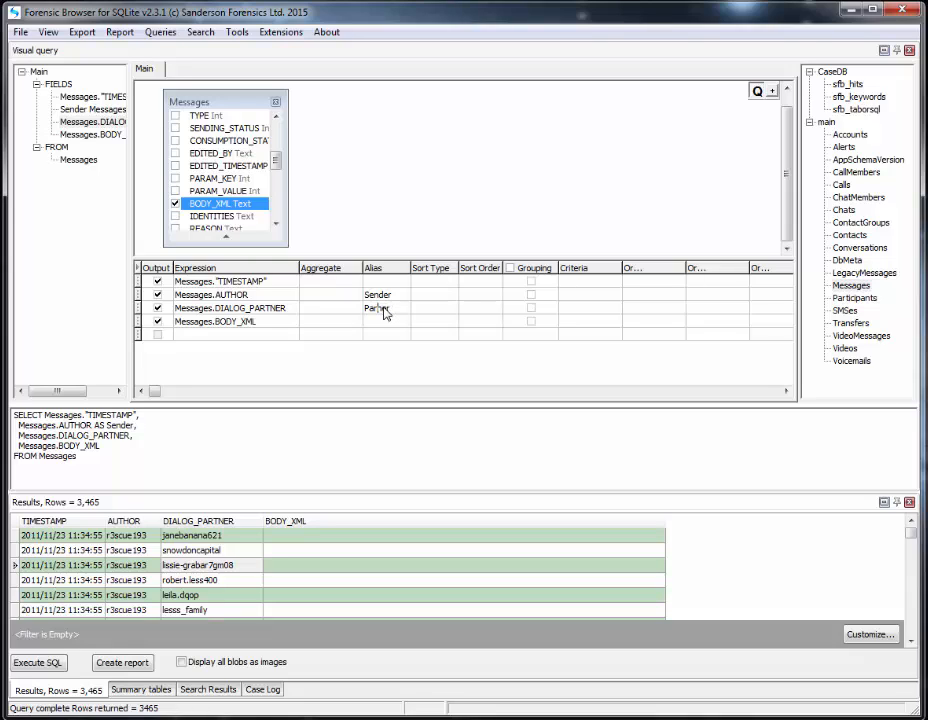
pyautogui.click(360, 483)
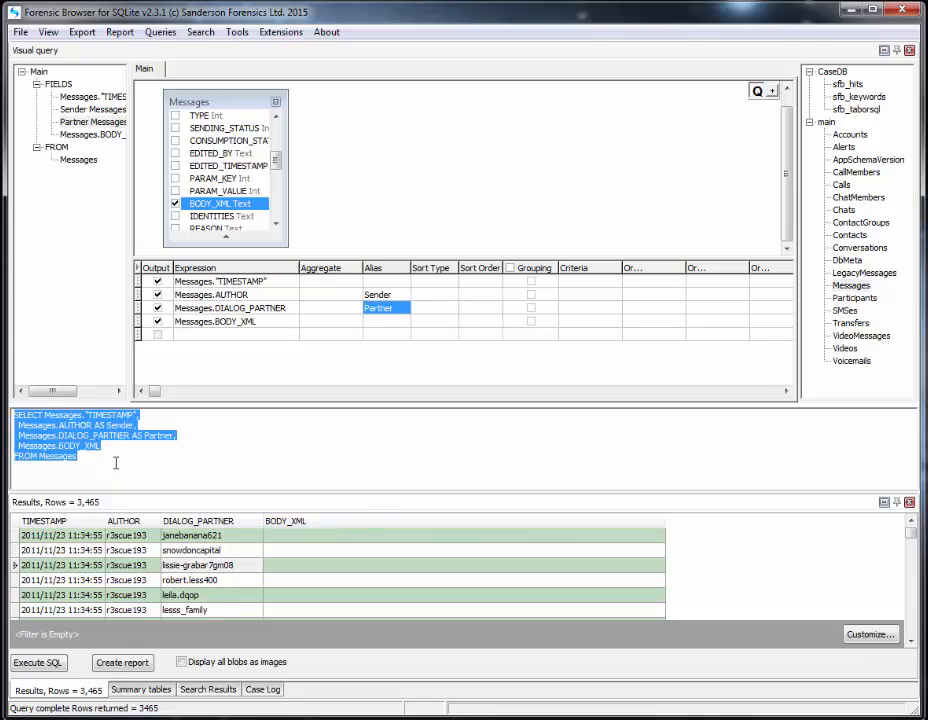
pyautogui.click(143, 460)
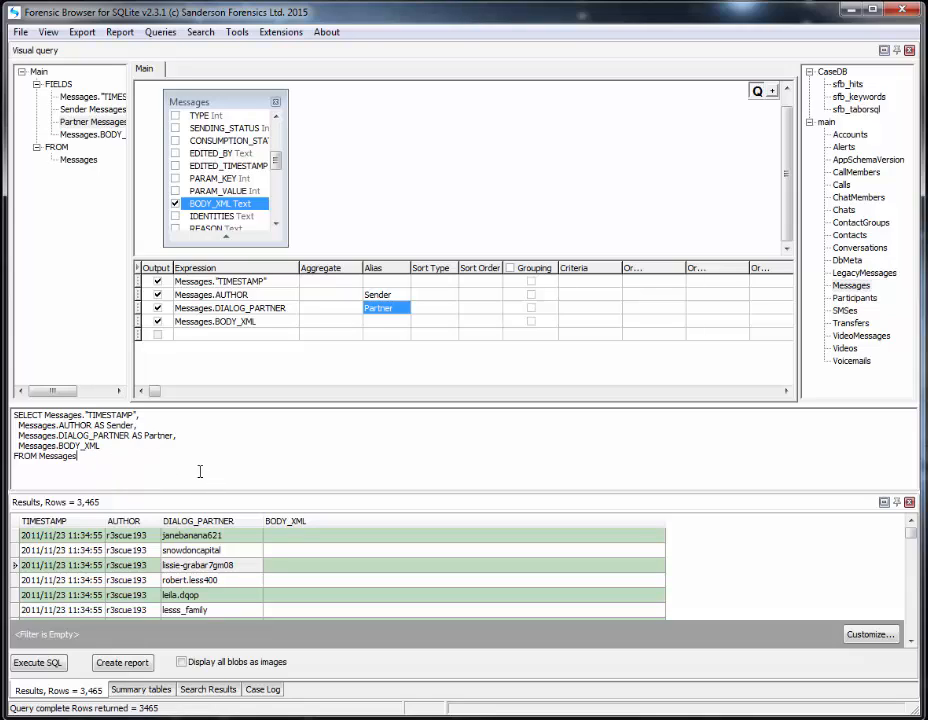
# Step: Execute the query with the aliased fields and browse the returned messages
pyautogui.click(52, 666)
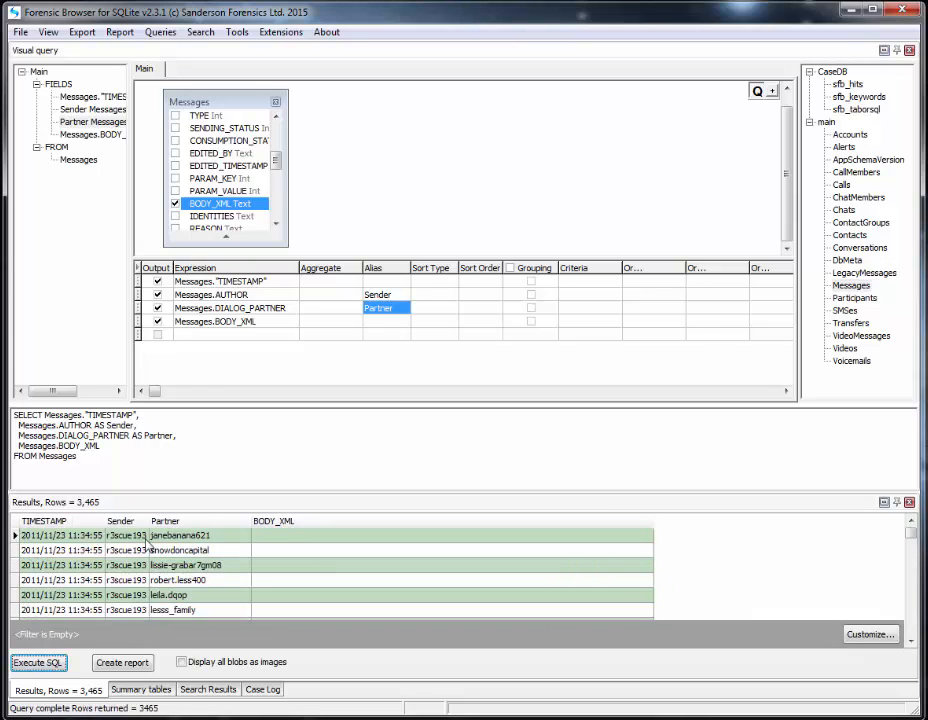
pyautogui.click(339, 567)
pyautogui.scroll(-10, 340, 573)
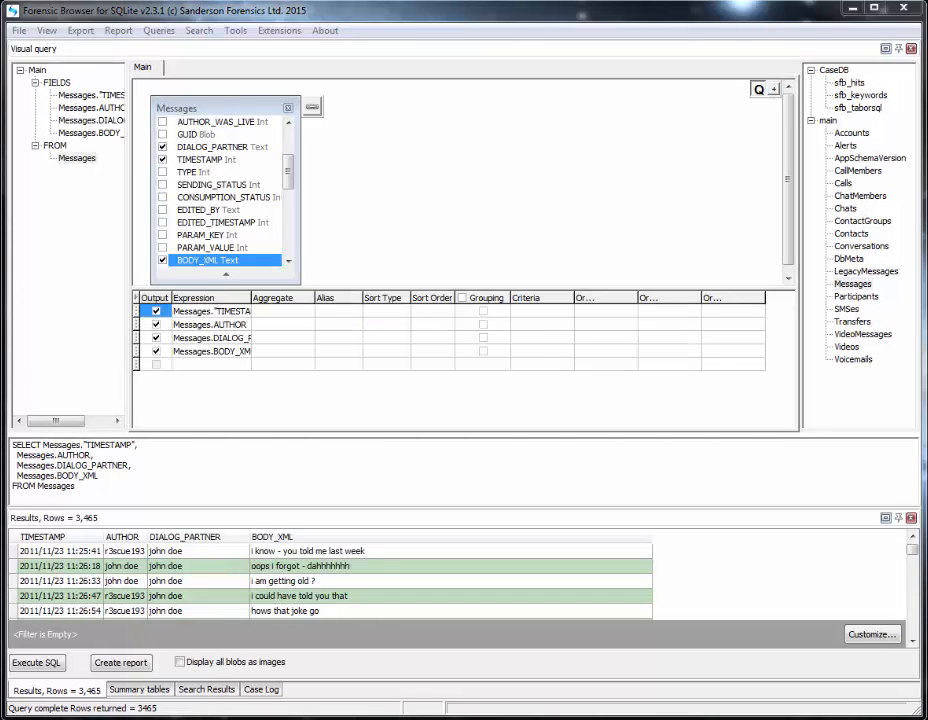
# Step: Reset the visual query designer and add the Contacts table to the empty query
pyautogui.click(158, 30)
pyautogui.click(213, 196)
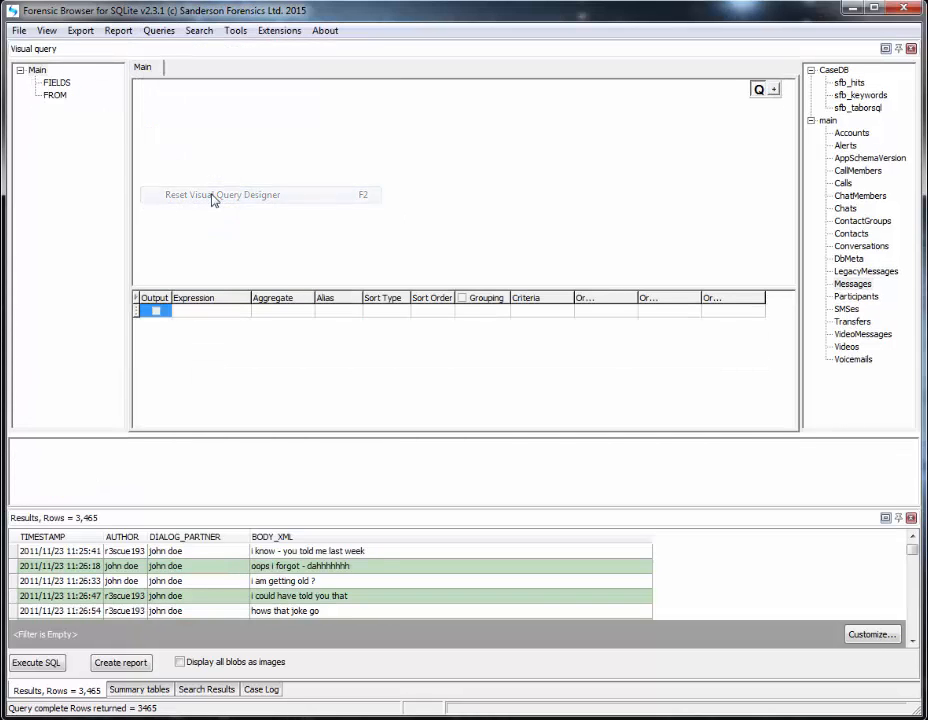
pyautogui.moveTo(852, 238); pyautogui.dragTo(167, 118)
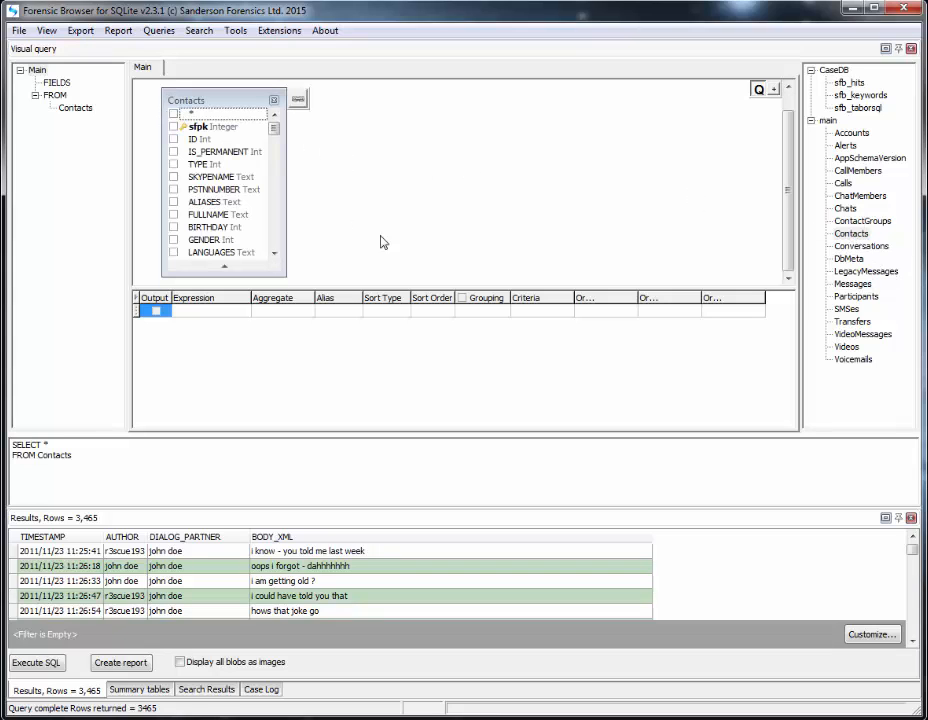
# Step: Include the SKYPENAME, FULLNAME, EMAILS and AVATAR_IMAGE fields of the Contacts table in the query output
pyautogui.click(174, 179)
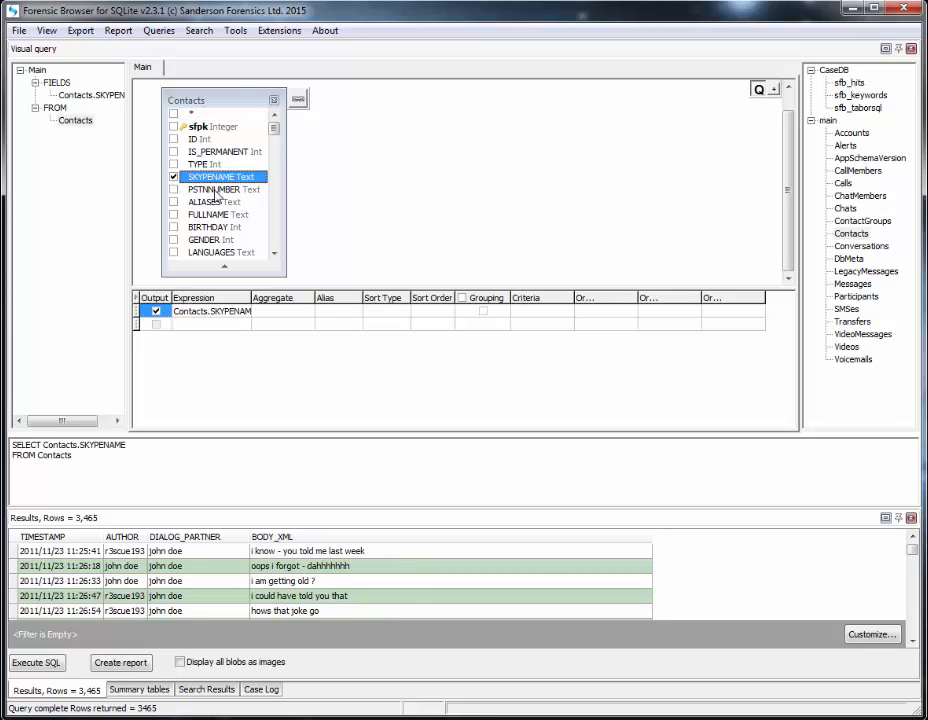
pyautogui.click(173, 215)
pyautogui.scroll(-2, 220, 237)
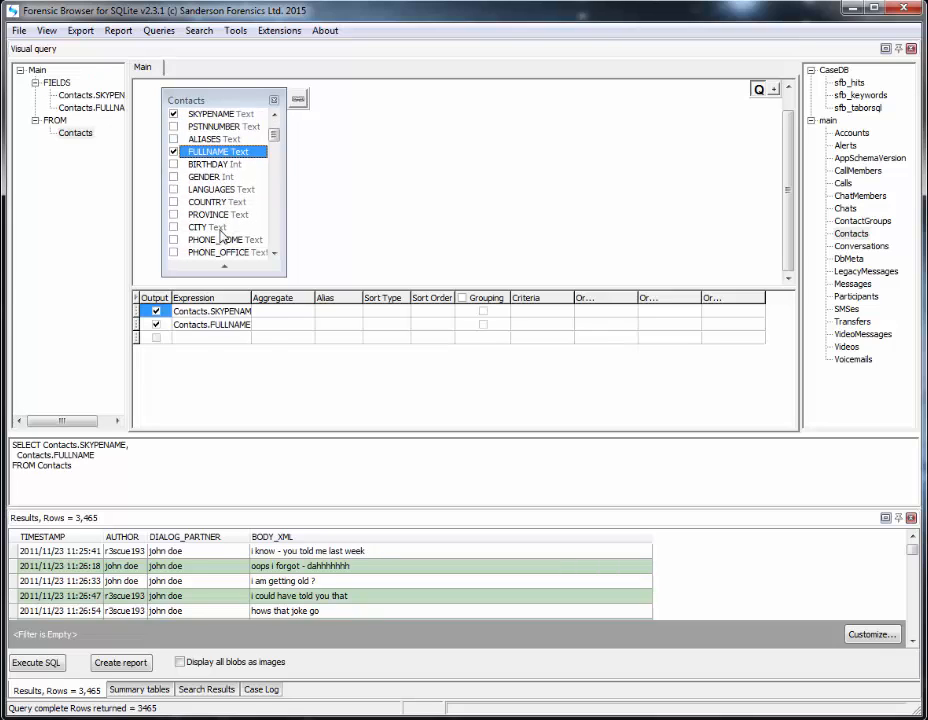
pyautogui.scroll(-2, 218, 236)
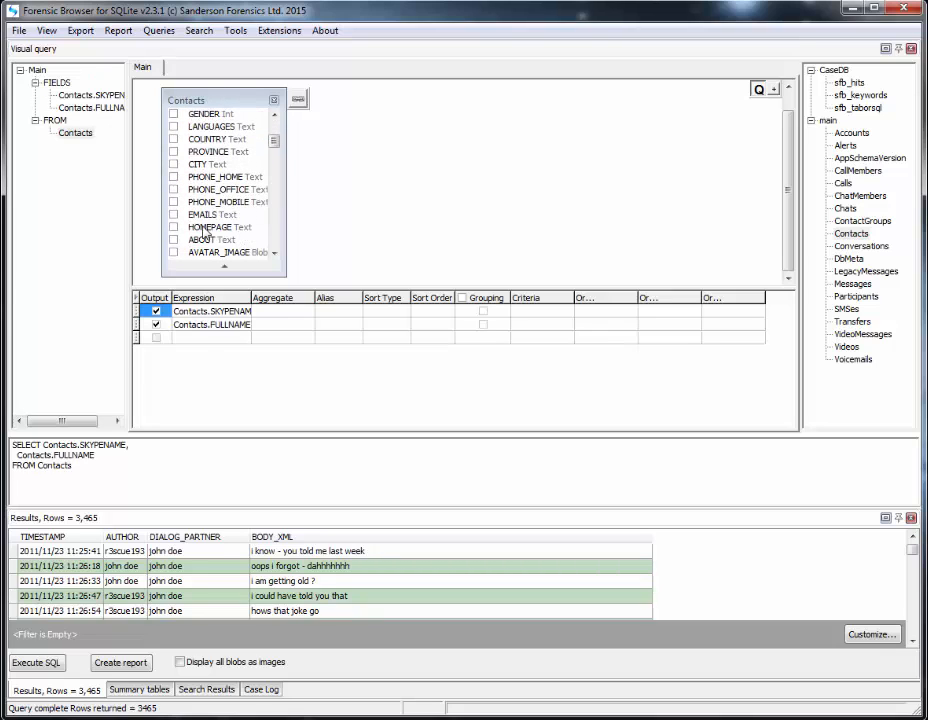
pyautogui.click(173, 214)
pyautogui.scroll(-2, 175, 220)
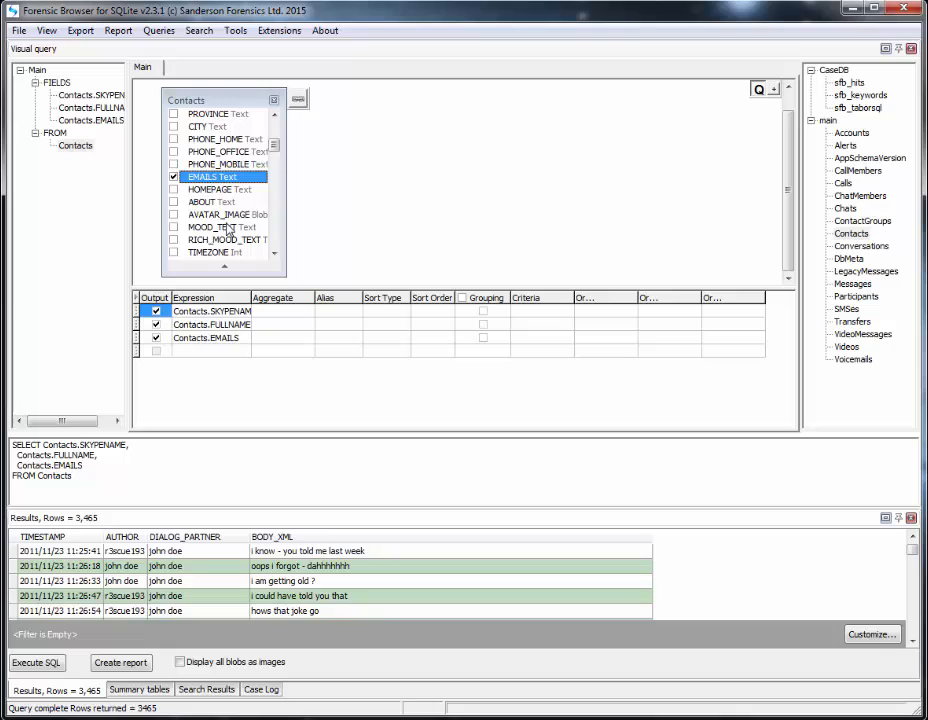
pyautogui.click(174, 216)
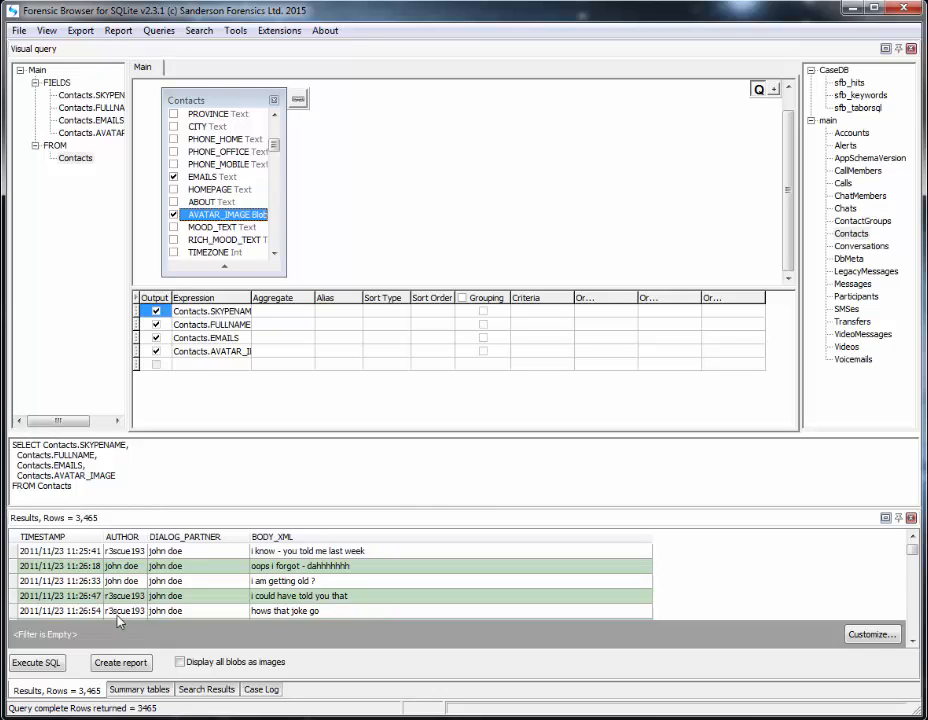
# Step: Execute the Contacts query and enlarge the results area by shrinking the query design and SQL areas above it
pyautogui.click(48, 664)
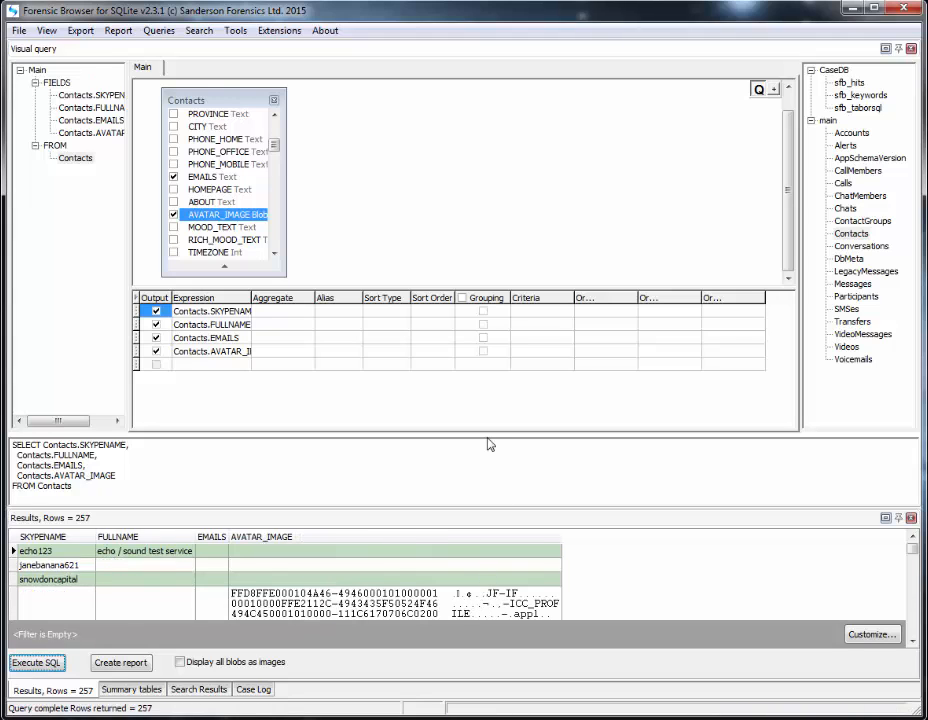
pyautogui.moveTo(487, 438); pyautogui.dragTo(481, 386)
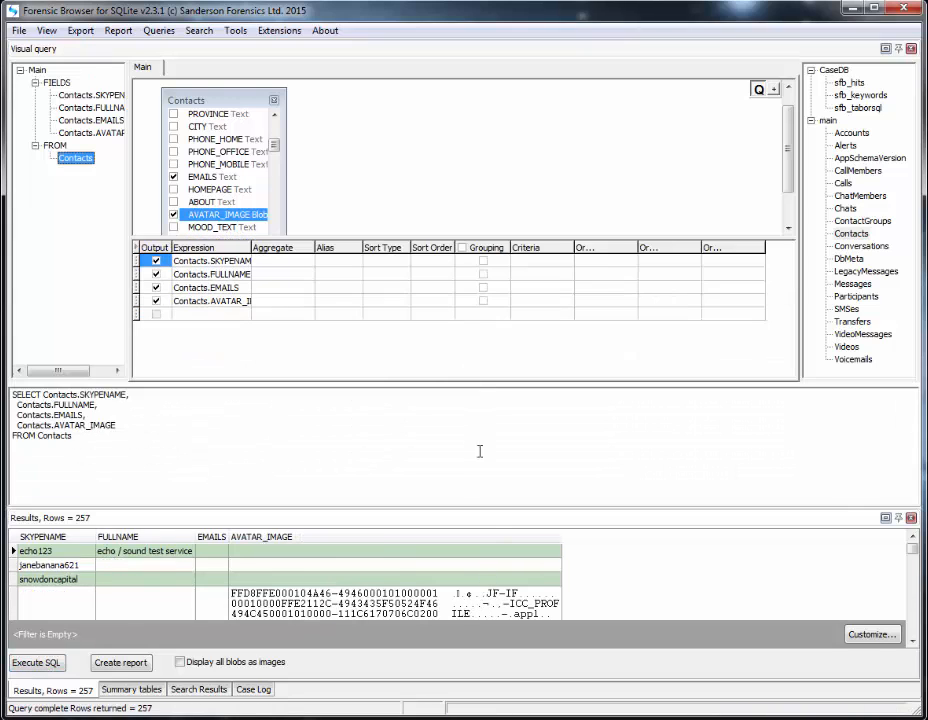
pyautogui.moveTo(487, 515); pyautogui.dragTo(485, 453)
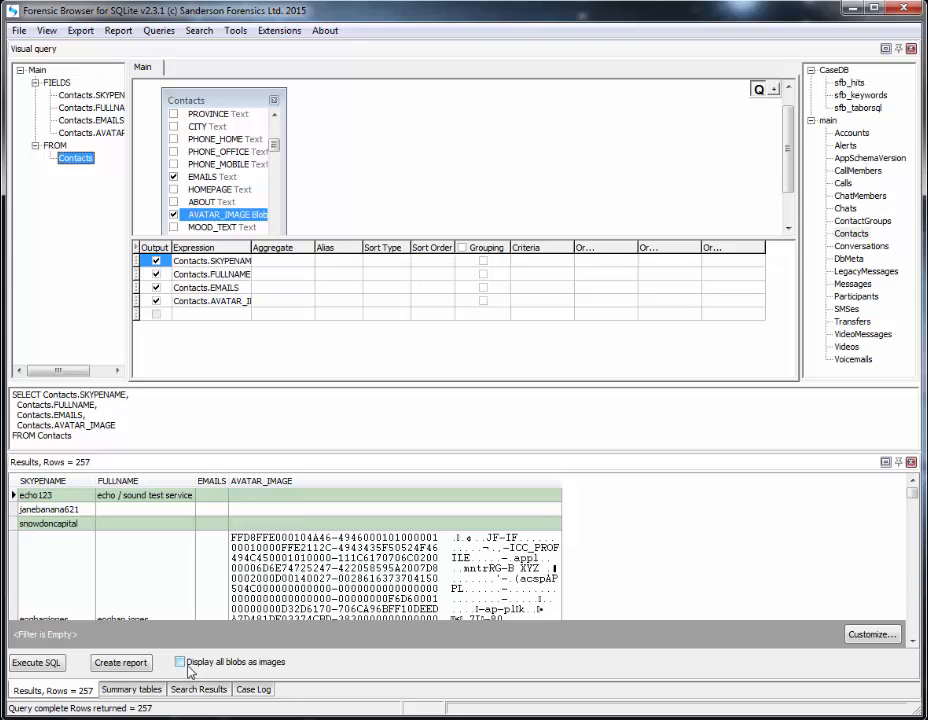
# Step: Display the AVATAR_IMAGE results column as Image/Picture and browse the contacts' avatars
pyautogui.rightClick(390, 510)
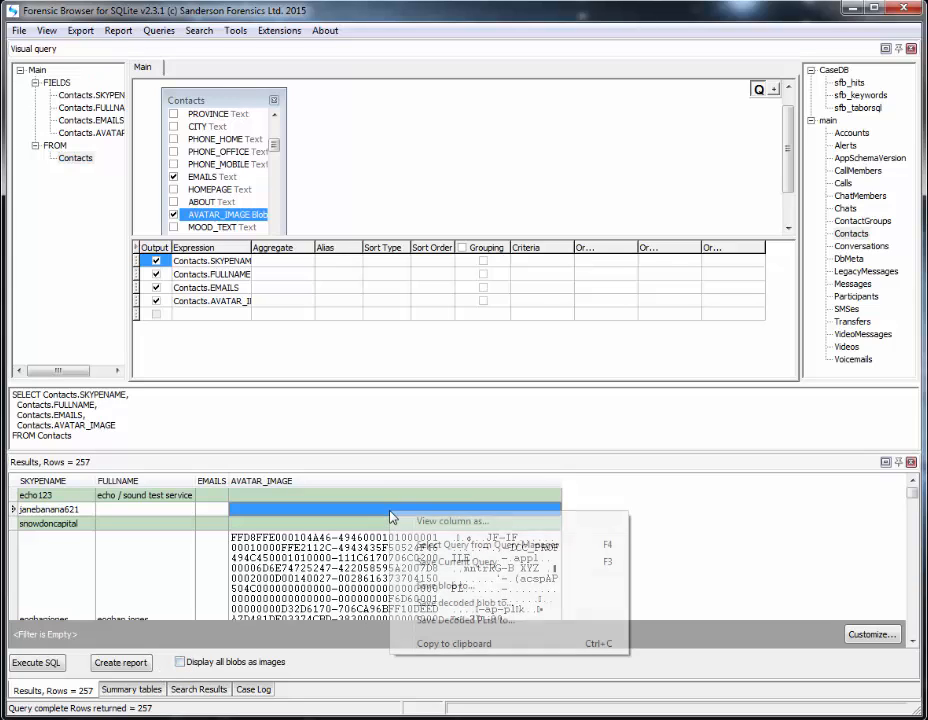
pyautogui.click(465, 530)
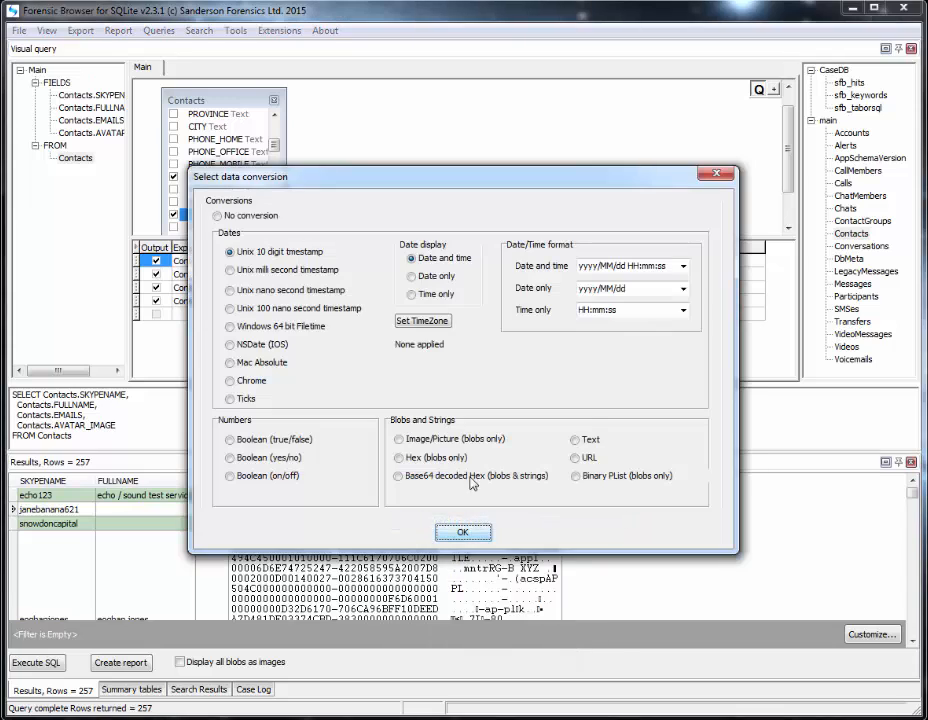
pyautogui.click(410, 439)
pyautogui.click(463, 532)
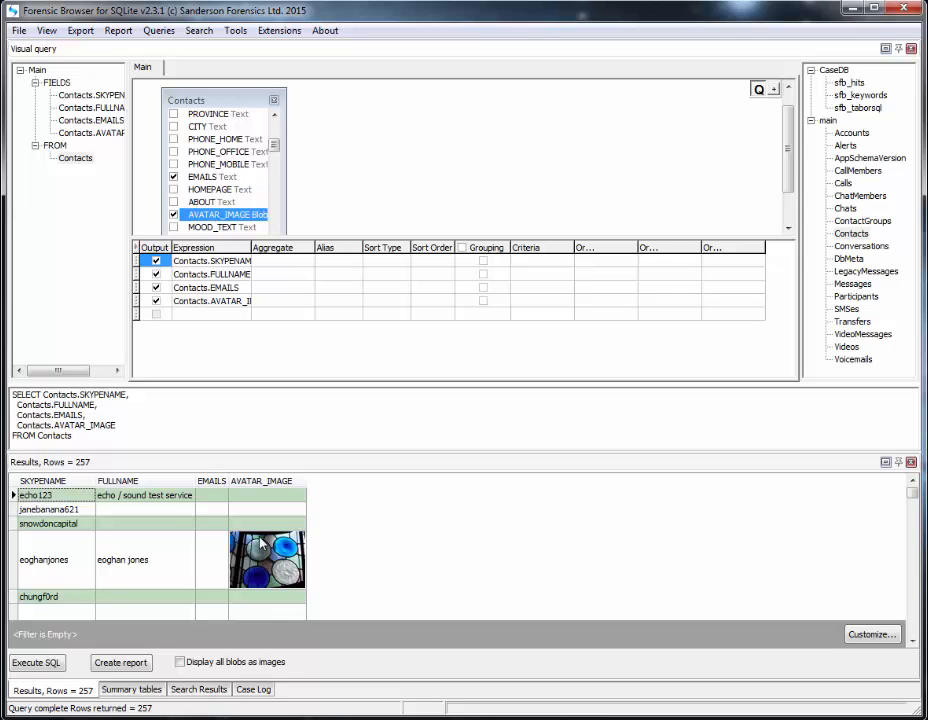
pyautogui.scroll(-10, 265, 540)
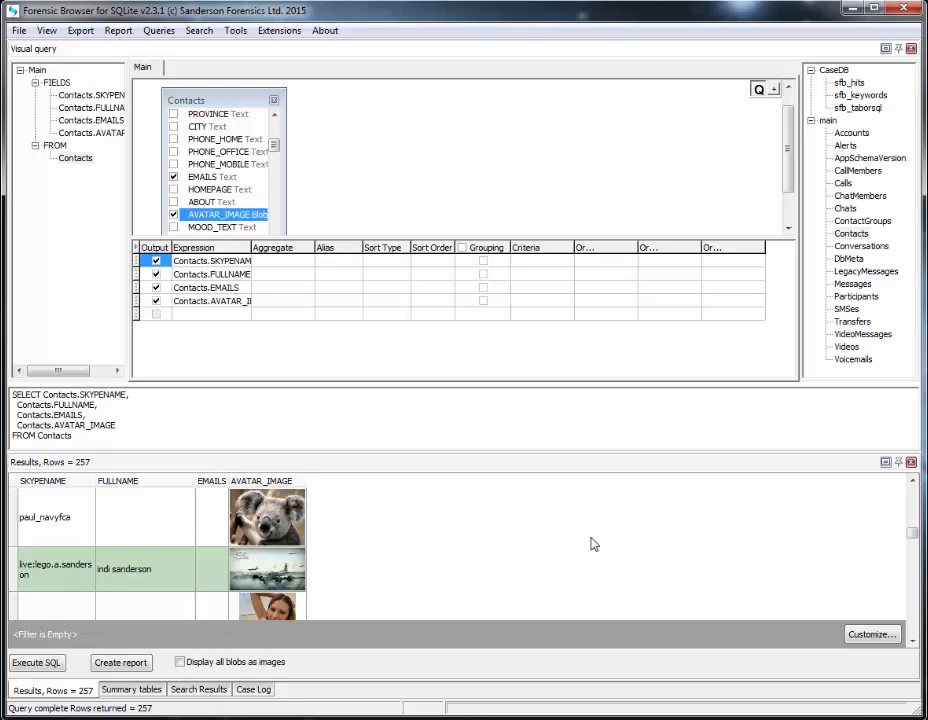
# Step: Create an HTML report of the contacts named test.htm in the temp folder, and look through it in the web browser
pyautogui.click(135, 663)
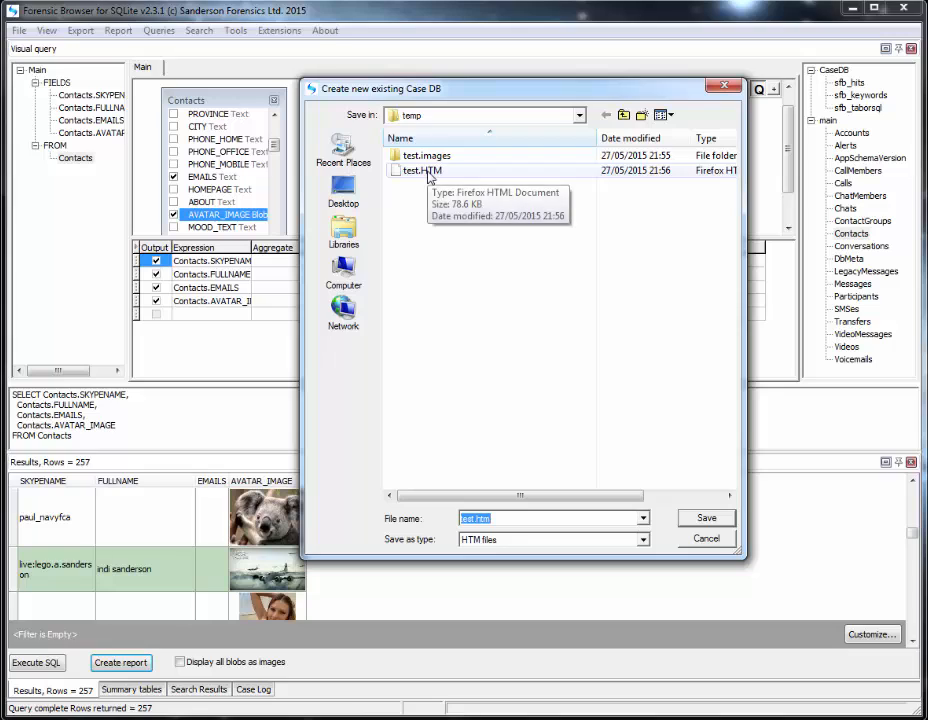
pyautogui.press('Escape')
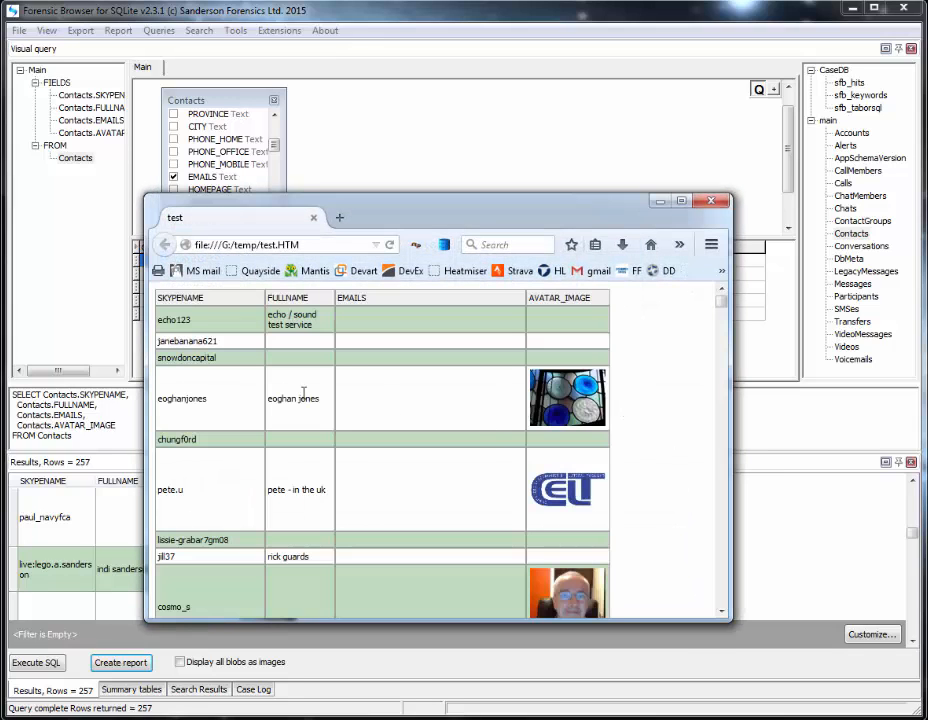
pyautogui.scroll(-5, 683, 425)
pyautogui.scroll(-5, 683, 425)
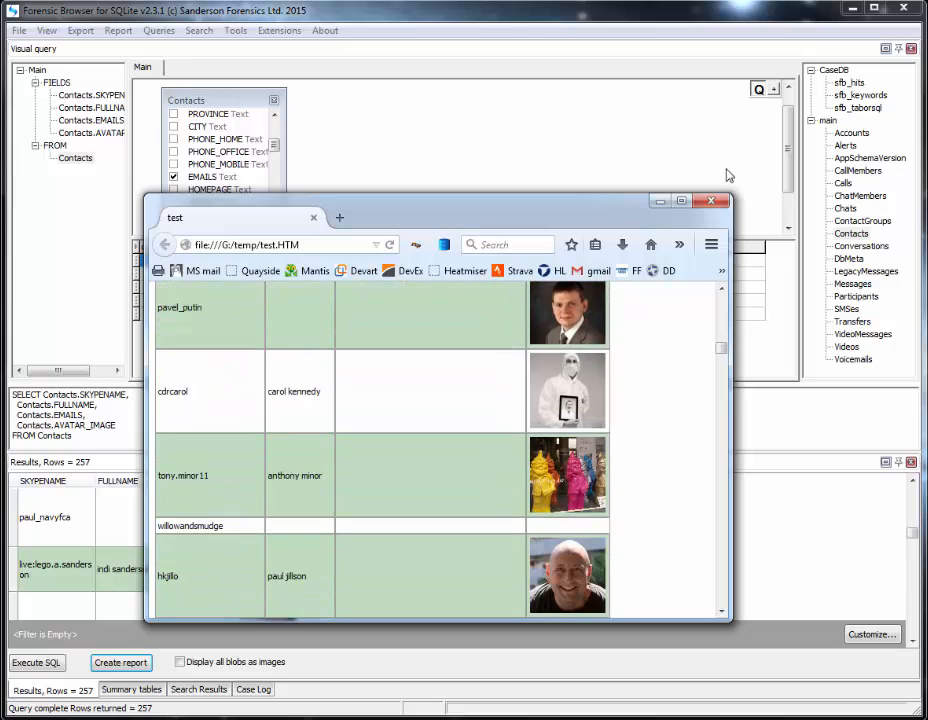
# Step: Narrow the AVATAR_IMAGE results column, create the HTML report again as test.htm in the temp folder, and look through it
pyautogui.click(721, 205)
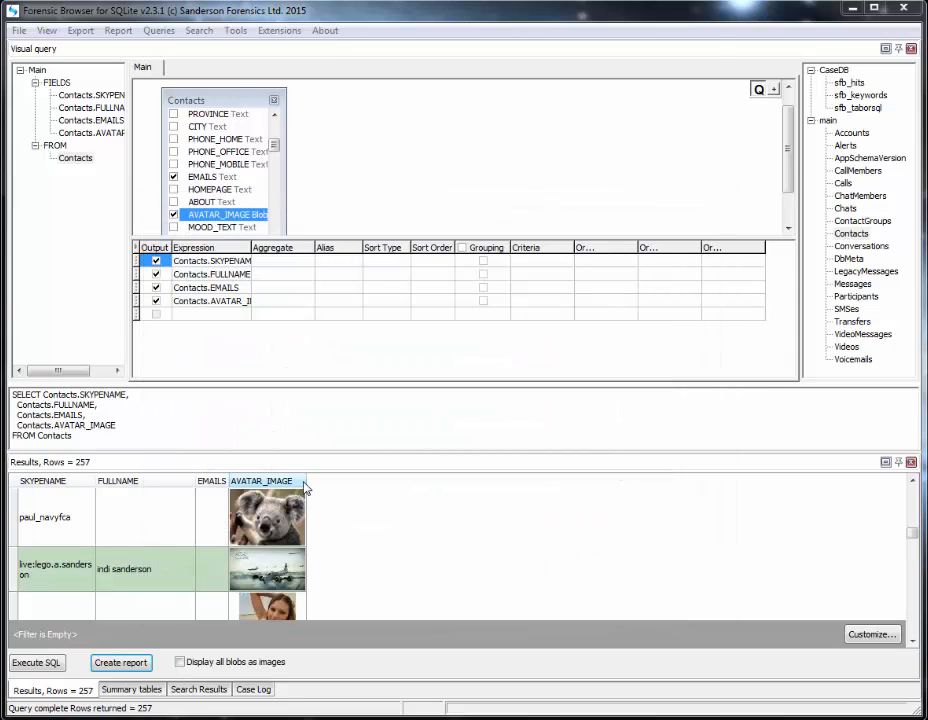
pyautogui.moveTo(307, 481); pyautogui.dragTo(266, 481)
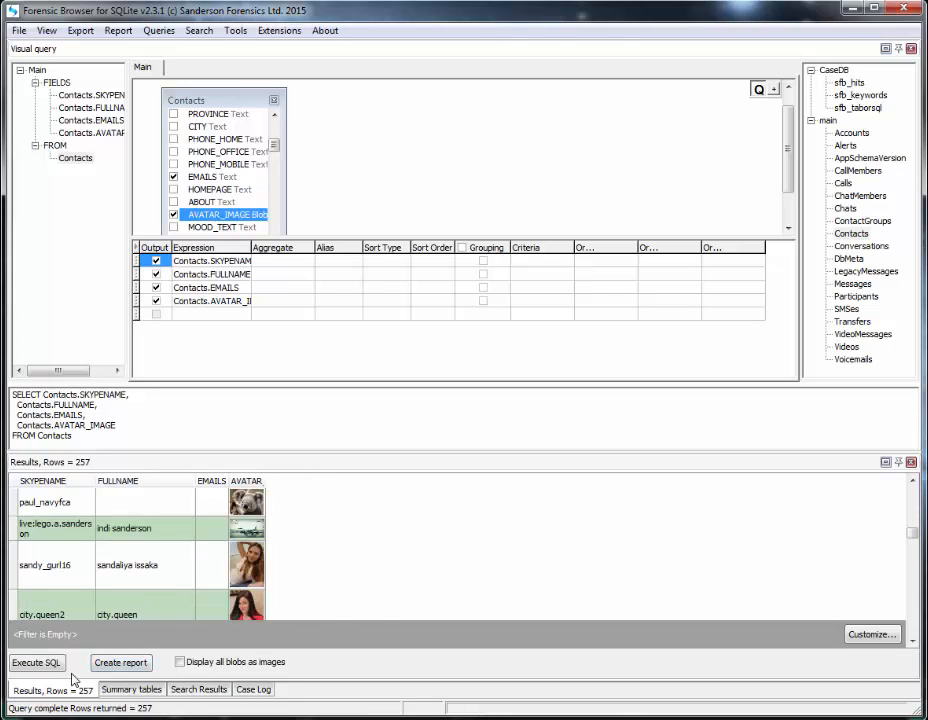
pyautogui.click(121, 661)
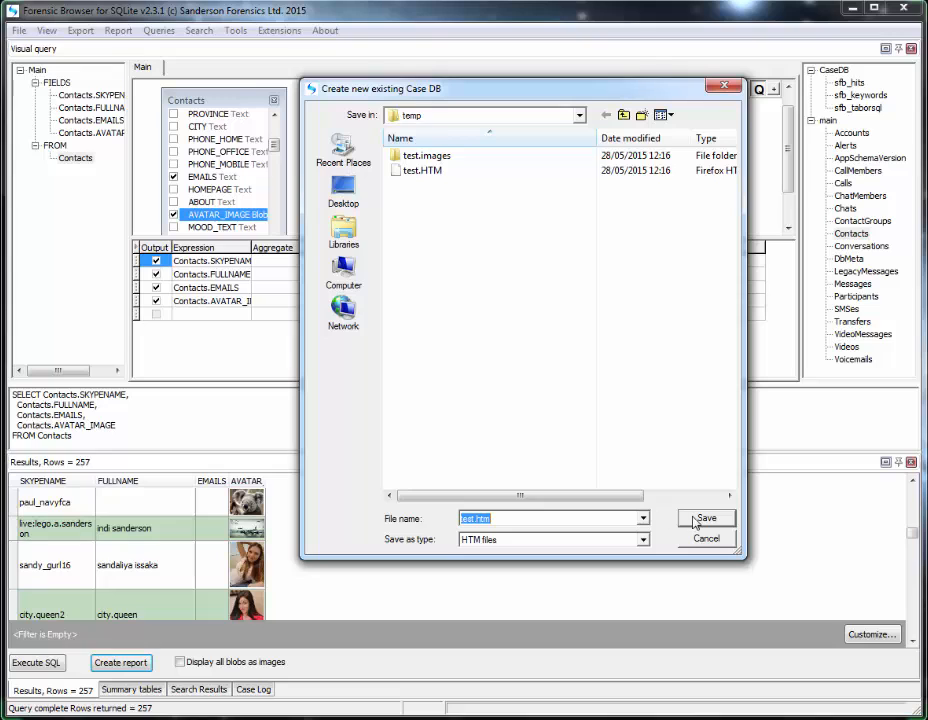
pyautogui.click(700, 511)
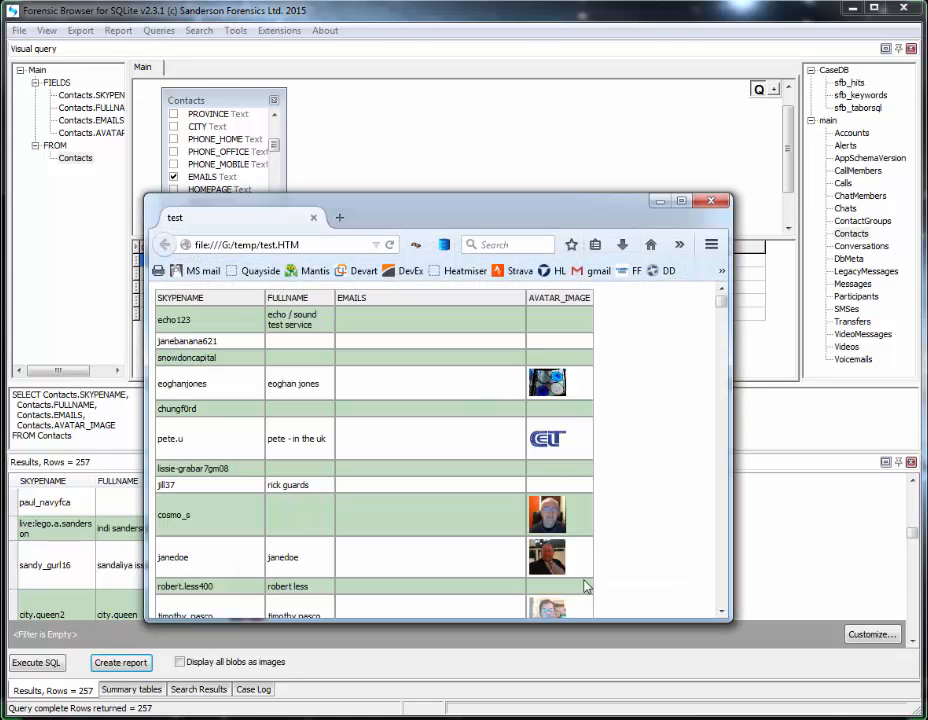
pyautogui.scroll(-8, 585, 585)
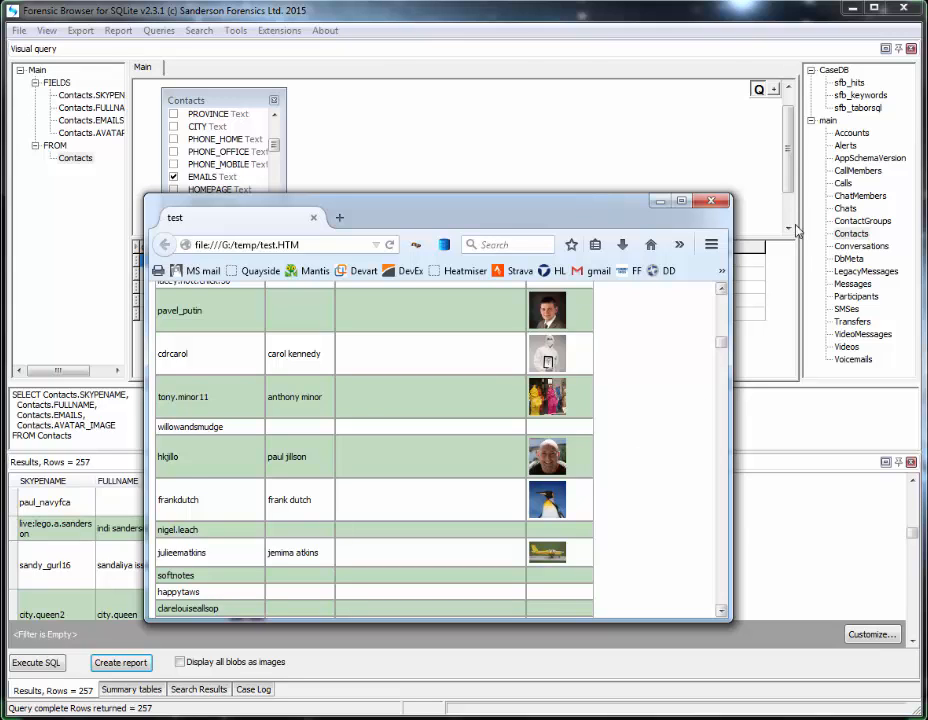
pyautogui.click(712, 205)
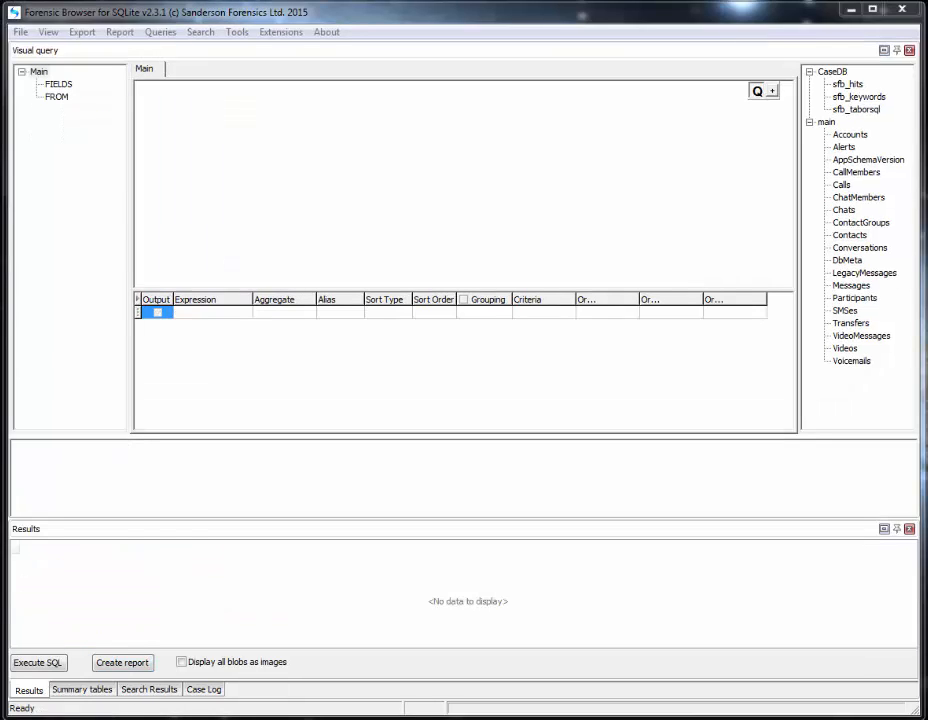
# Step: Add the Contacts table to the empty query and include its SKYPENAME and sfIsLive fields in the output
pyautogui.click(850, 235)
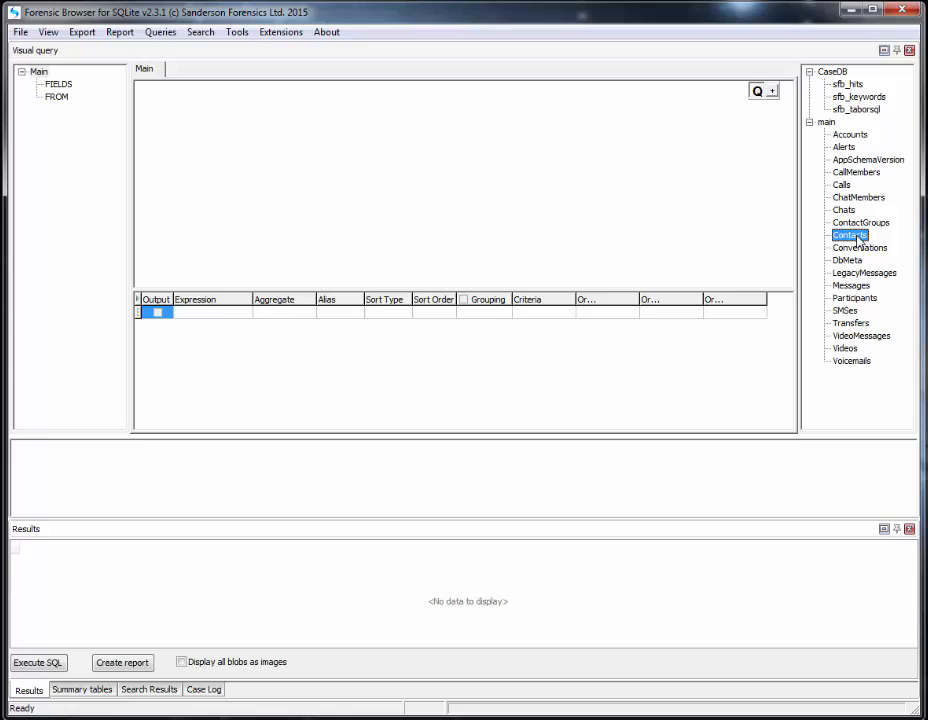
pyautogui.moveTo(858, 237); pyautogui.dragTo(166, 112)
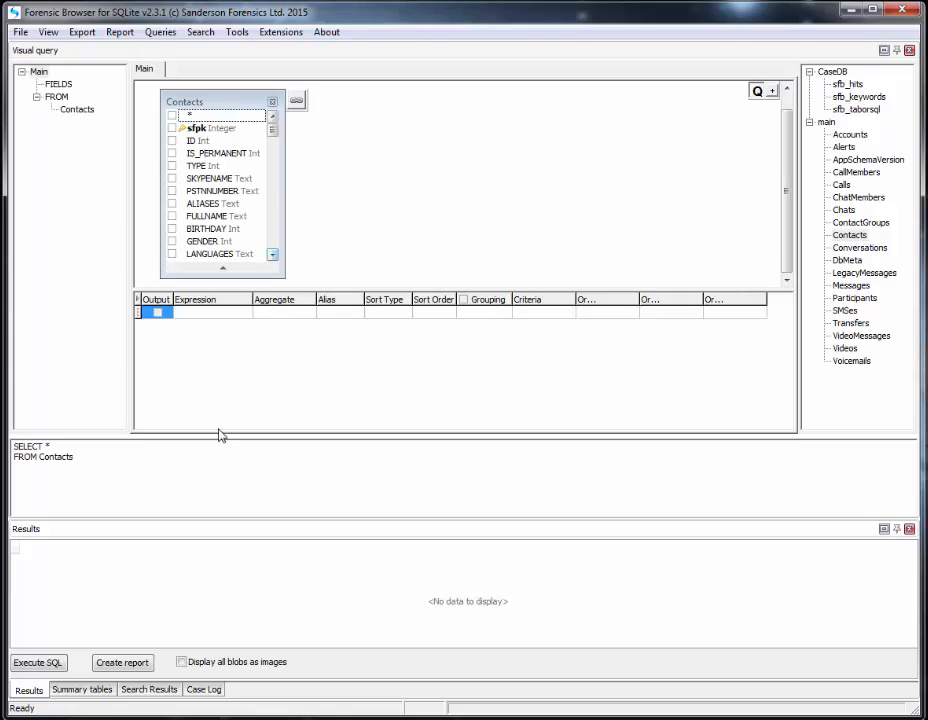
pyautogui.click(172, 178)
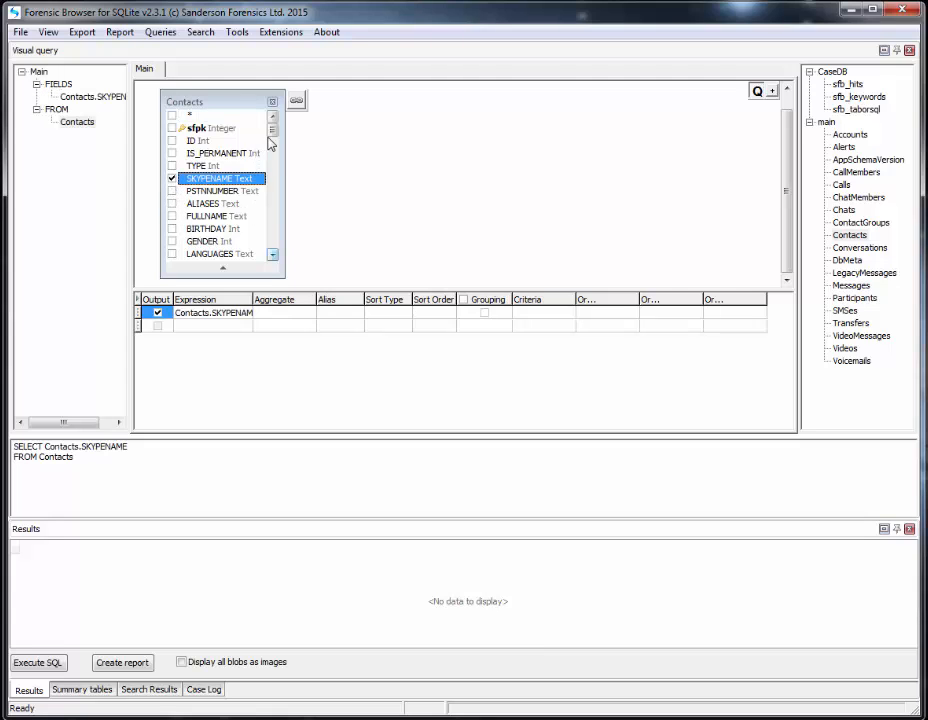
pyautogui.moveTo(271, 132); pyautogui.dragTo(270, 182)
pyautogui.scroll(-4, 270, 237)
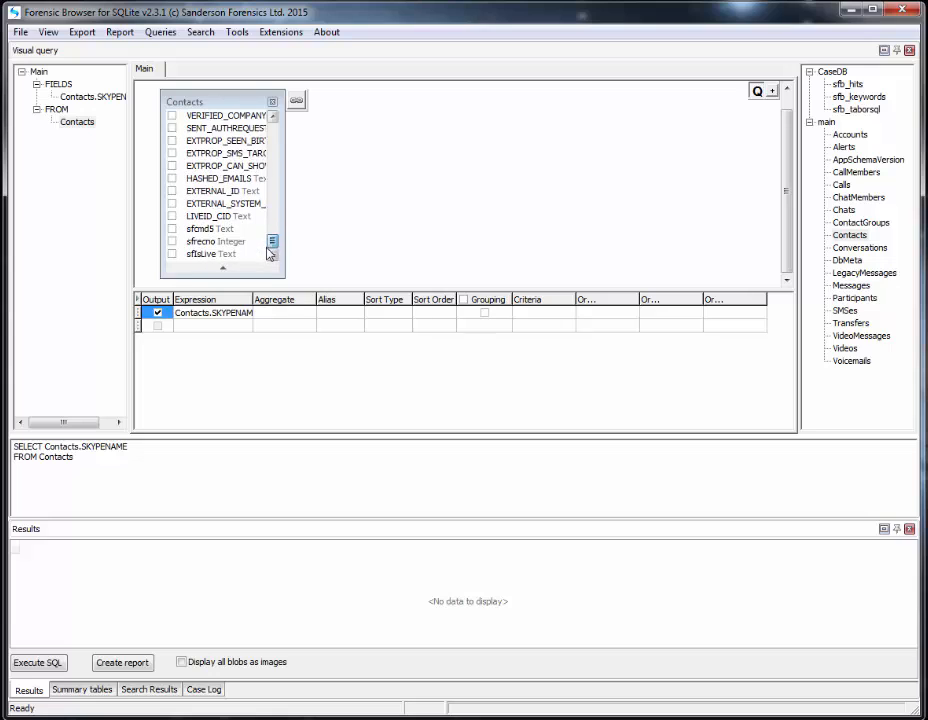
pyautogui.click(172, 254)
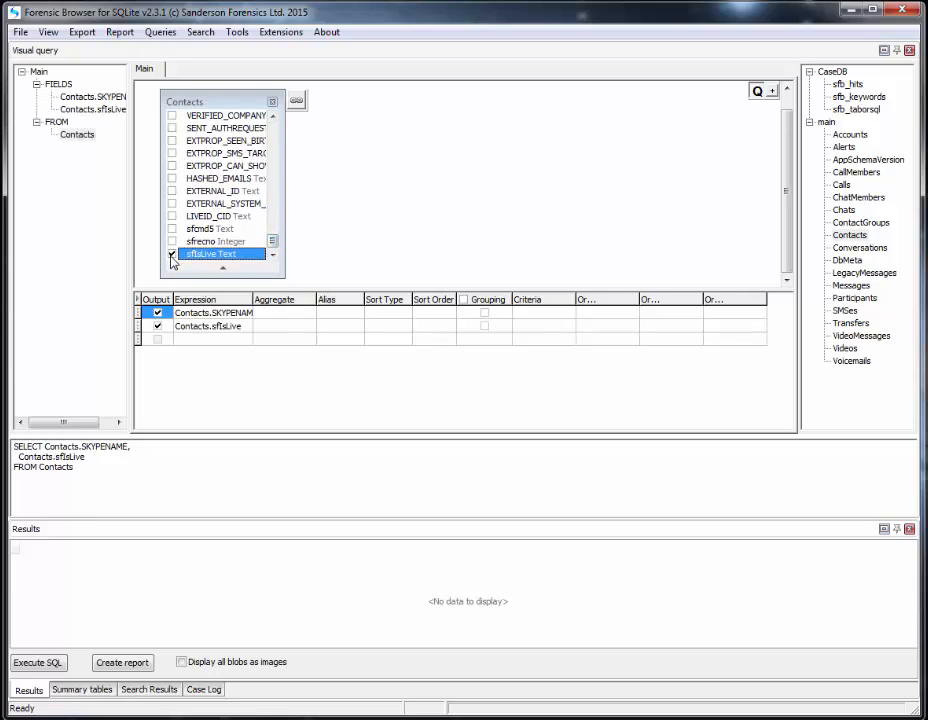
# Step: Execute the query and filter the sfIsLive results column to show only Recovered records, with the results area enlarged
pyautogui.click(52, 671)
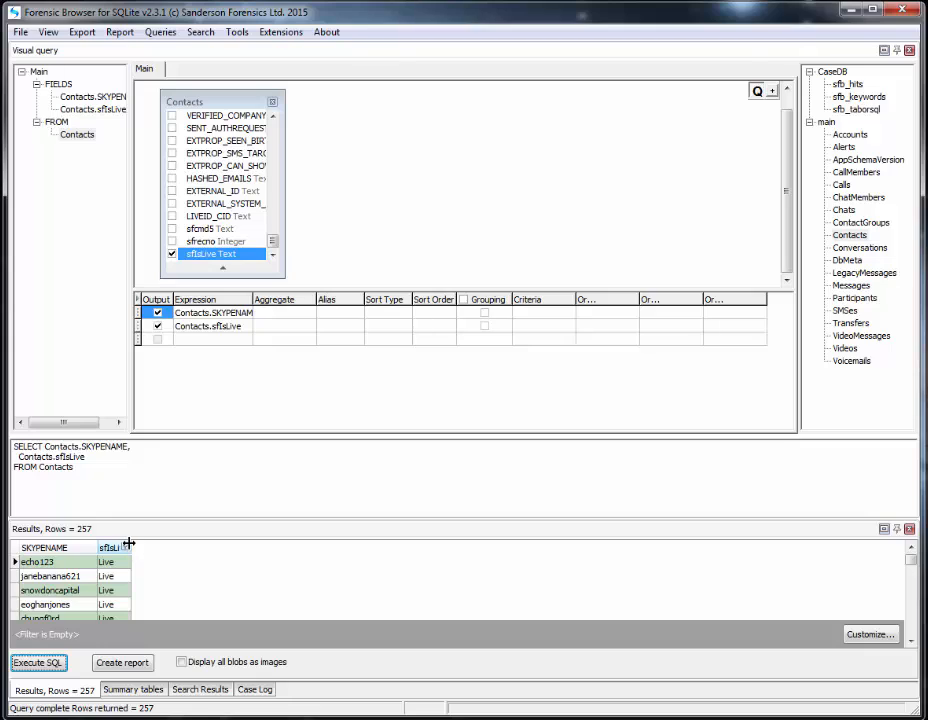
pyautogui.moveTo(129, 543); pyautogui.dragTo(168, 543)
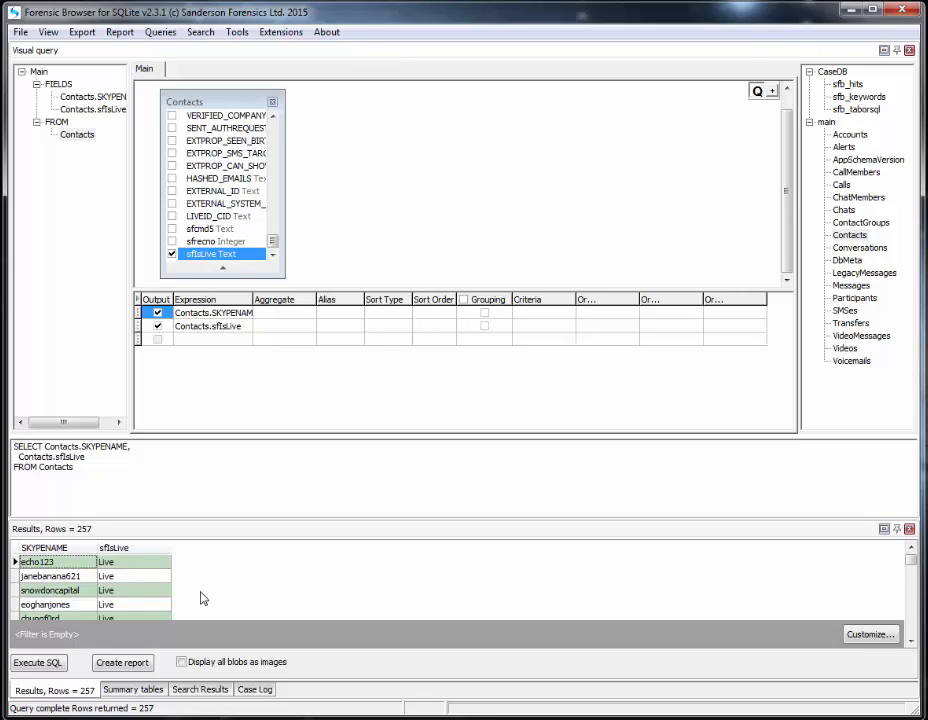
pyautogui.moveTo(166, 551)
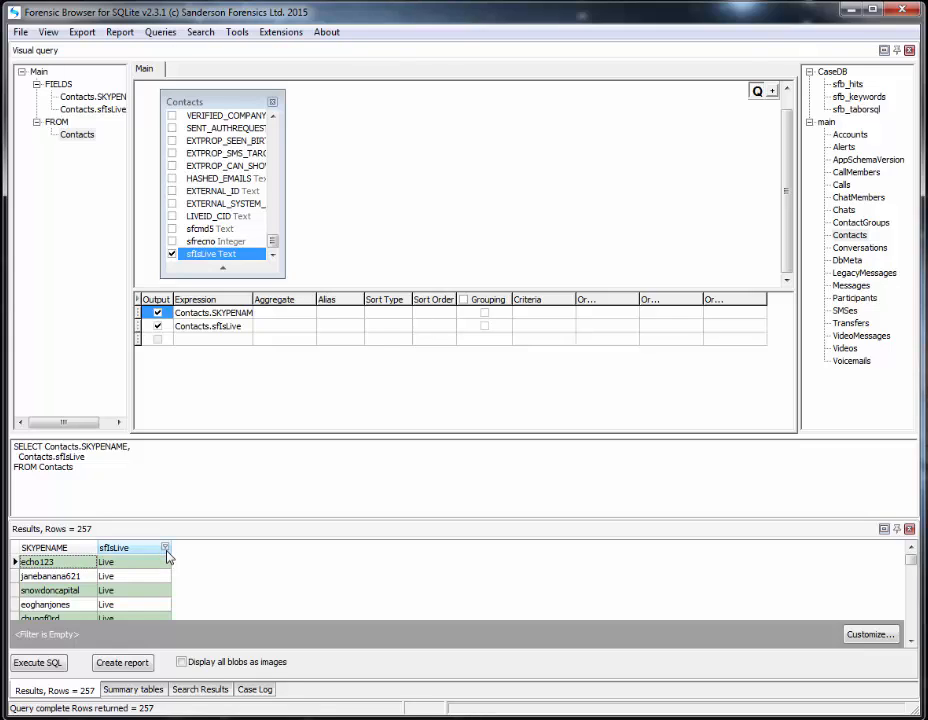
pyautogui.click(165, 548)
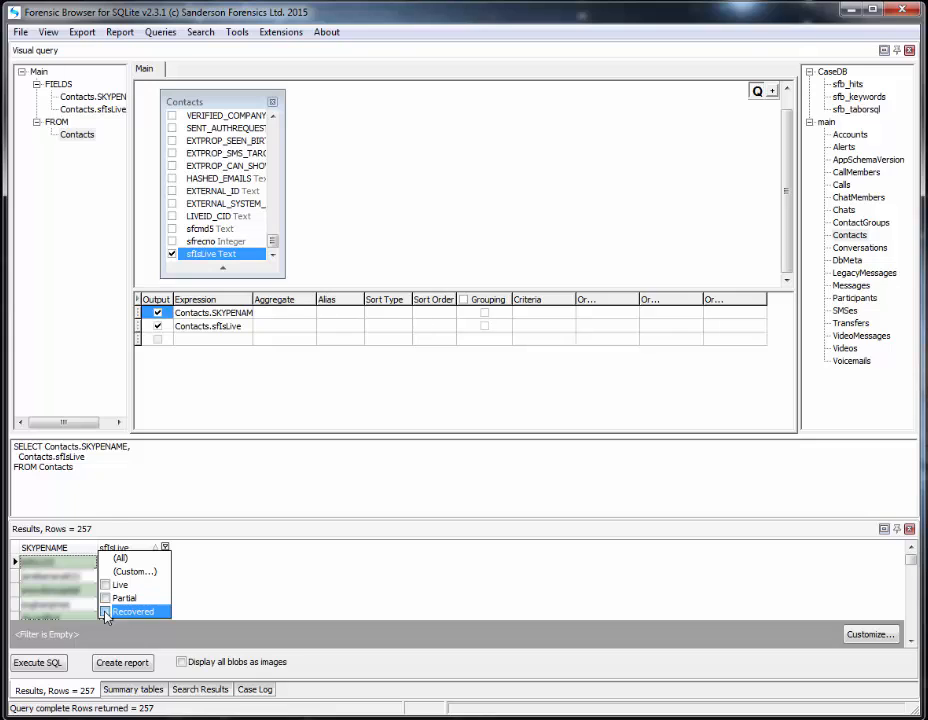
pyautogui.click(106, 614)
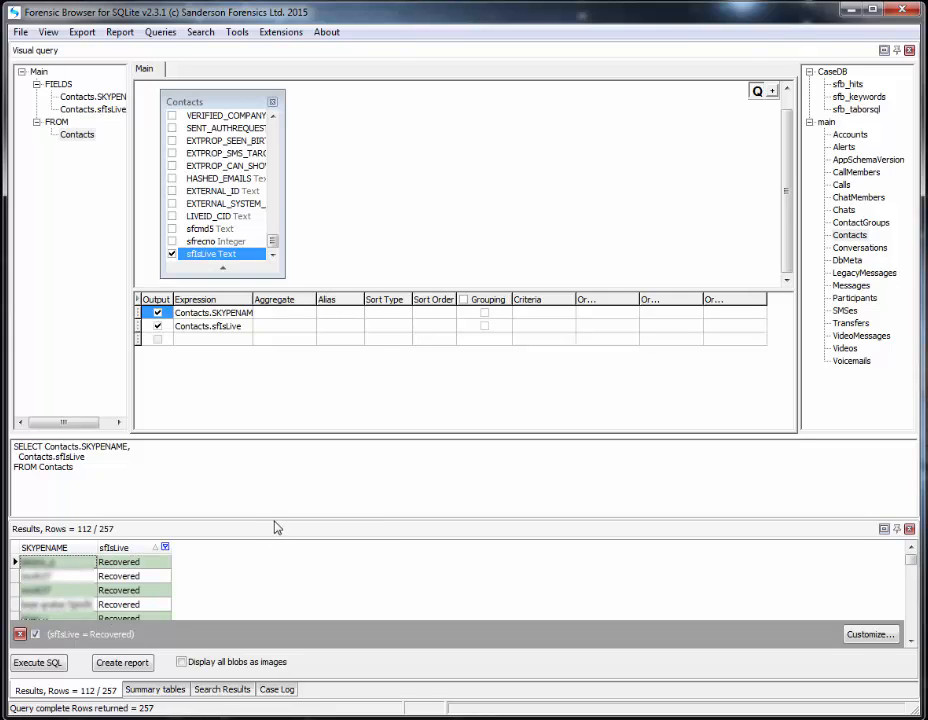
pyautogui.moveTo(274, 519); pyautogui.dragTo(274, 492)
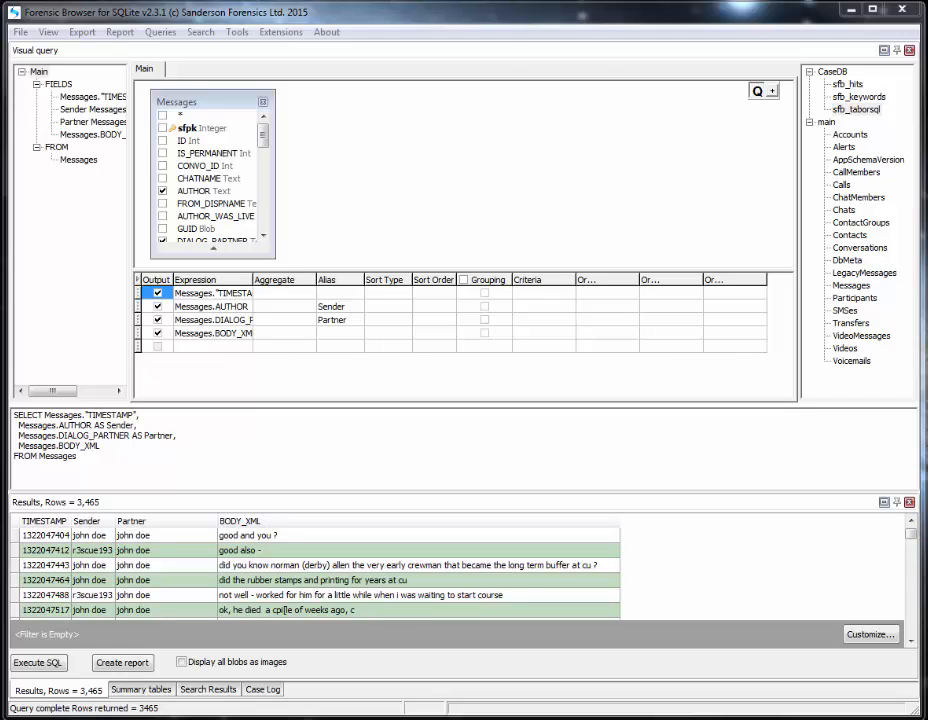
# Step: Save the current Messages query under the Skype application with the name "video query example"
pyautogui.rightClick(431, 436)
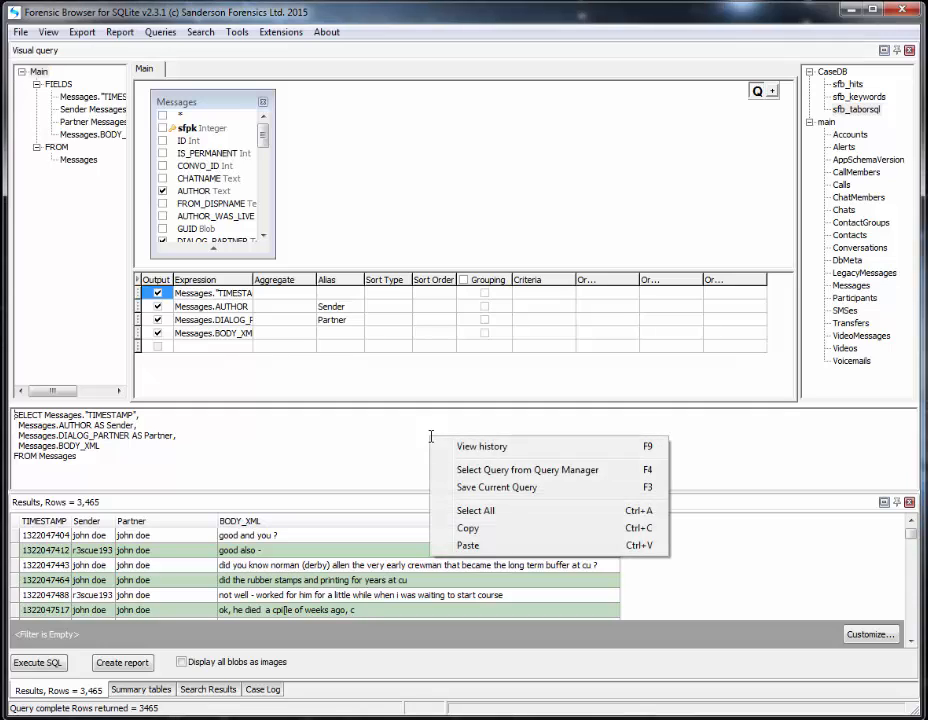
pyautogui.click(522, 488)
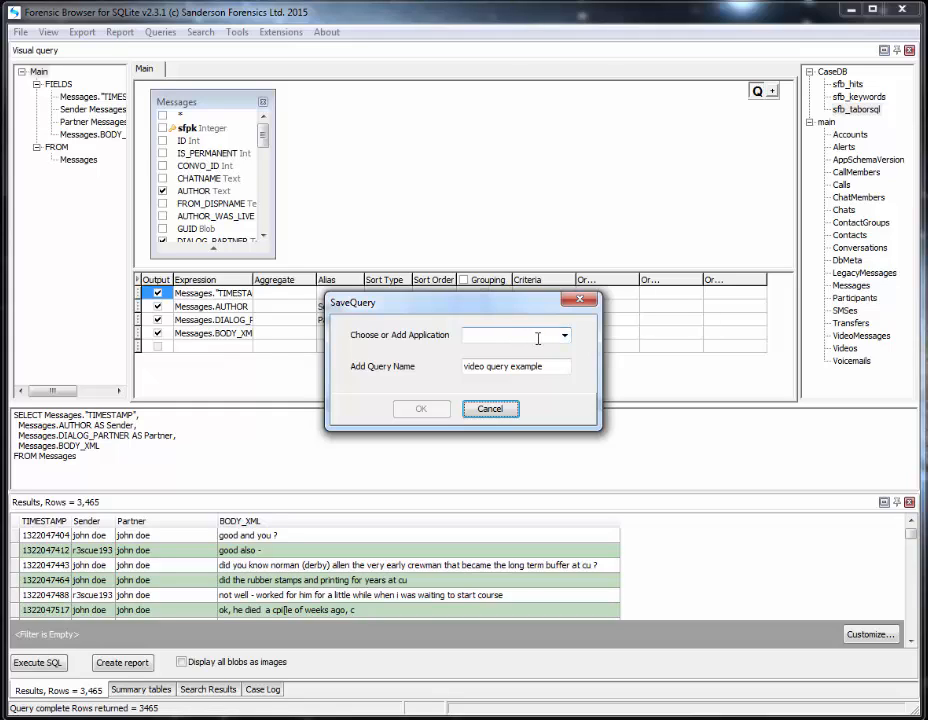
pyautogui.click(564, 337)
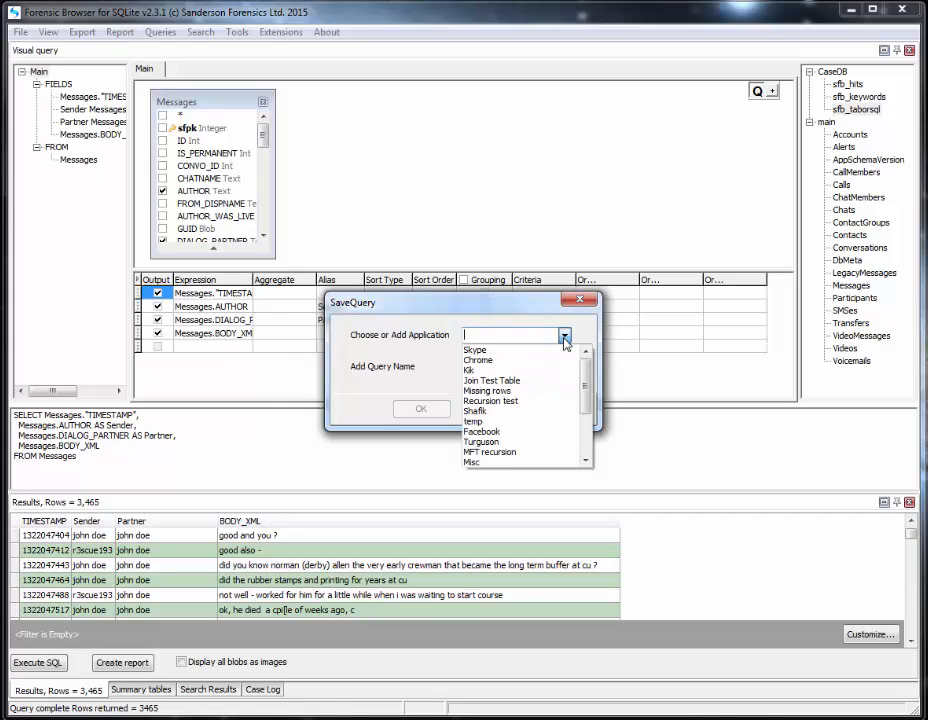
pyautogui.click(491, 352)
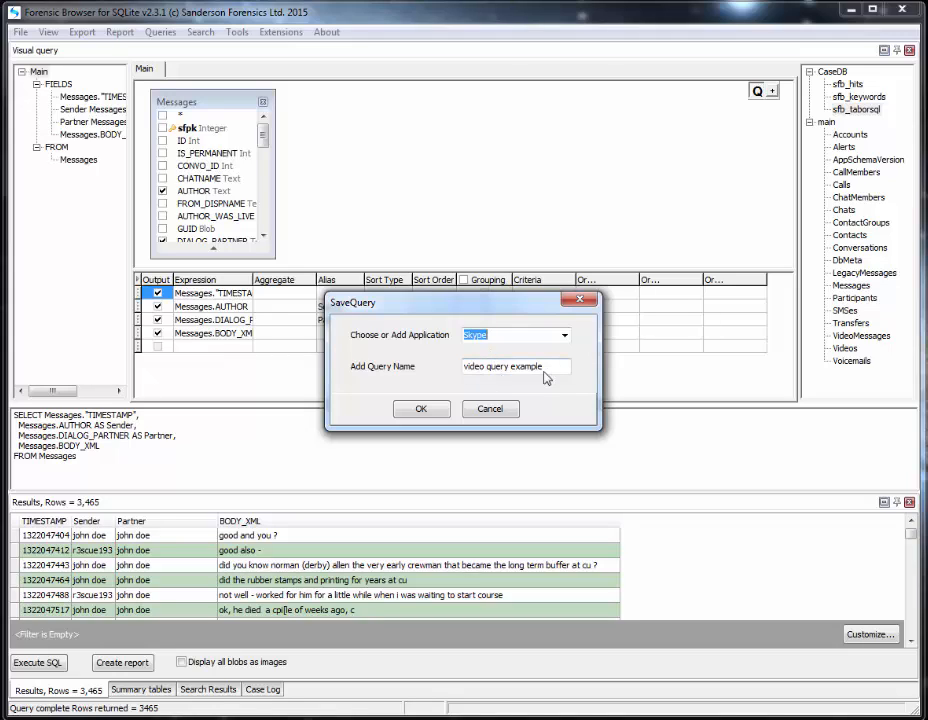
pyautogui.click(421, 411)
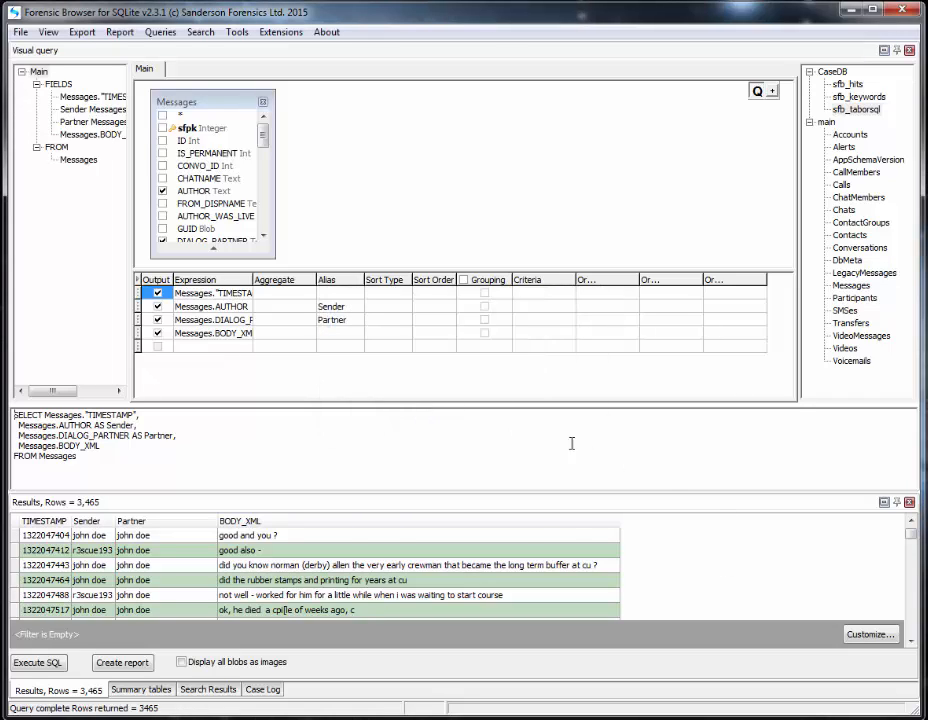
# Step: Execute the saved Skype query "Contacts - status" from the Query Manager and look through its results
pyautogui.rightClick(438, 433)
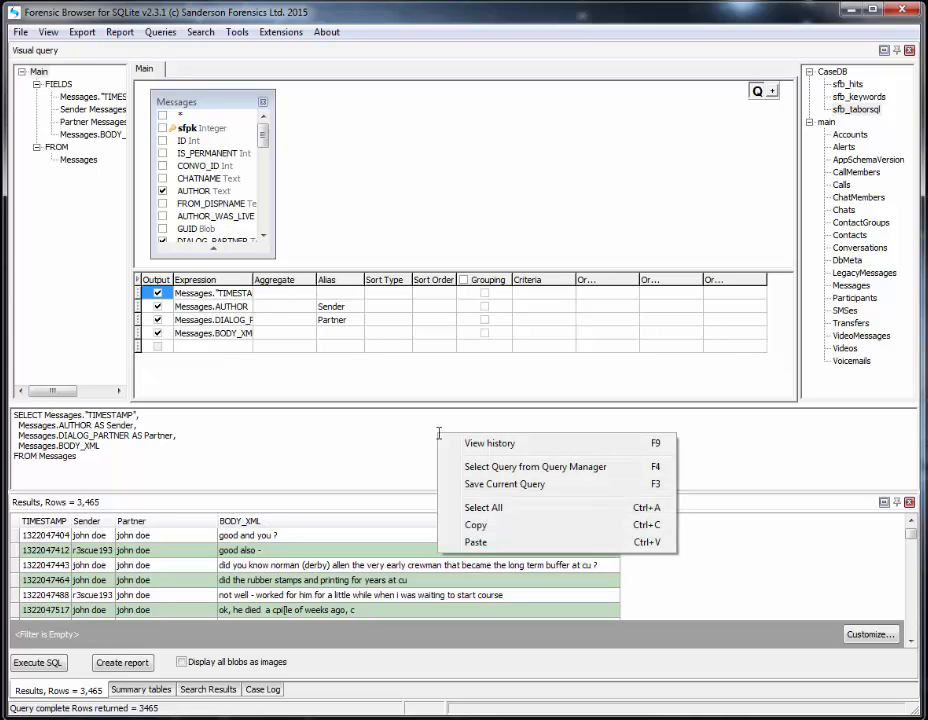
pyautogui.click(596, 470)
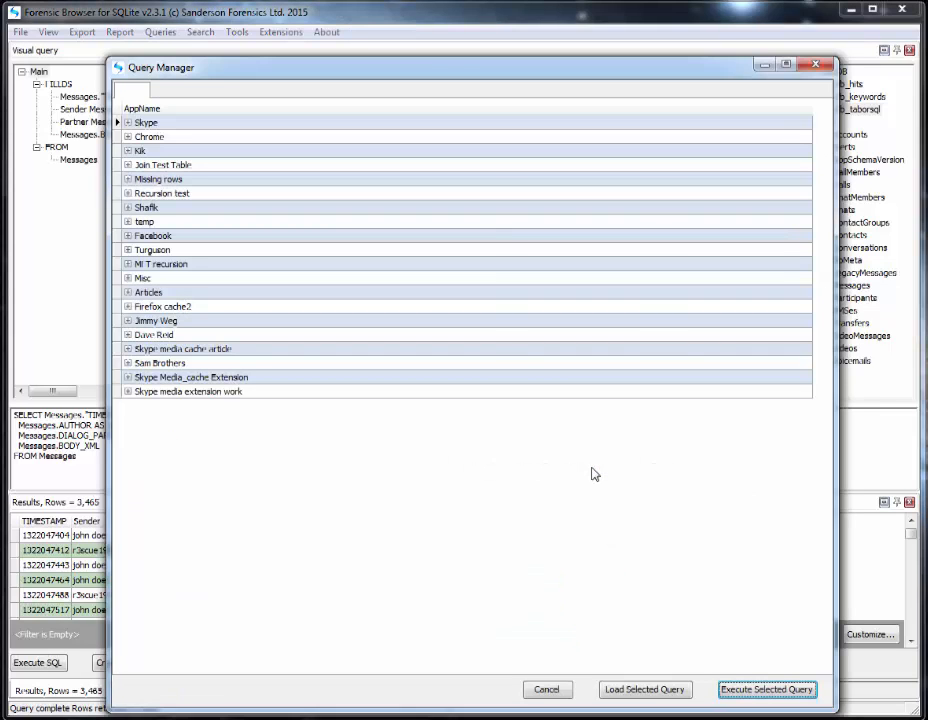
pyautogui.click(127, 123)
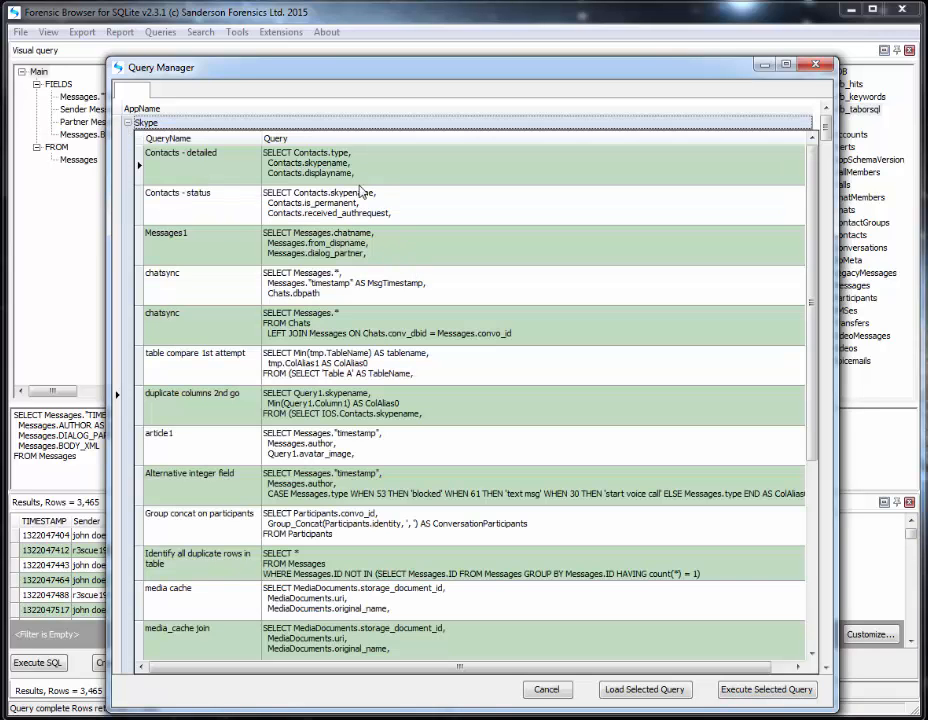
pyautogui.scroll(-1, 406, 490)
pyautogui.scroll(1, 406, 490)
pyautogui.click(336, 211)
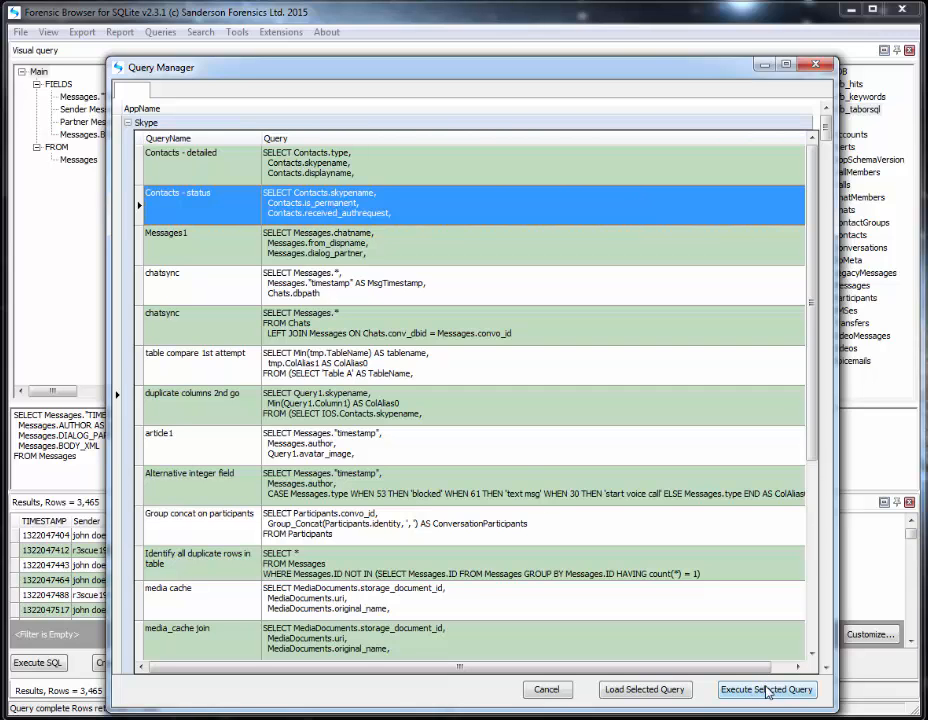
pyautogui.click(800, 690)
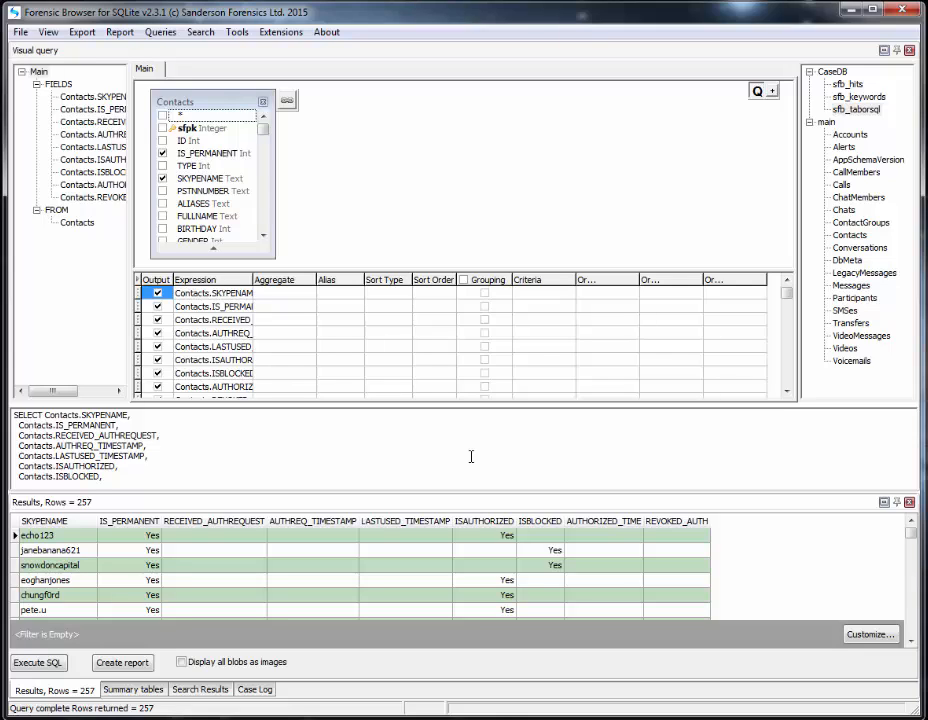
pyautogui.scroll(-3, 360, 572)
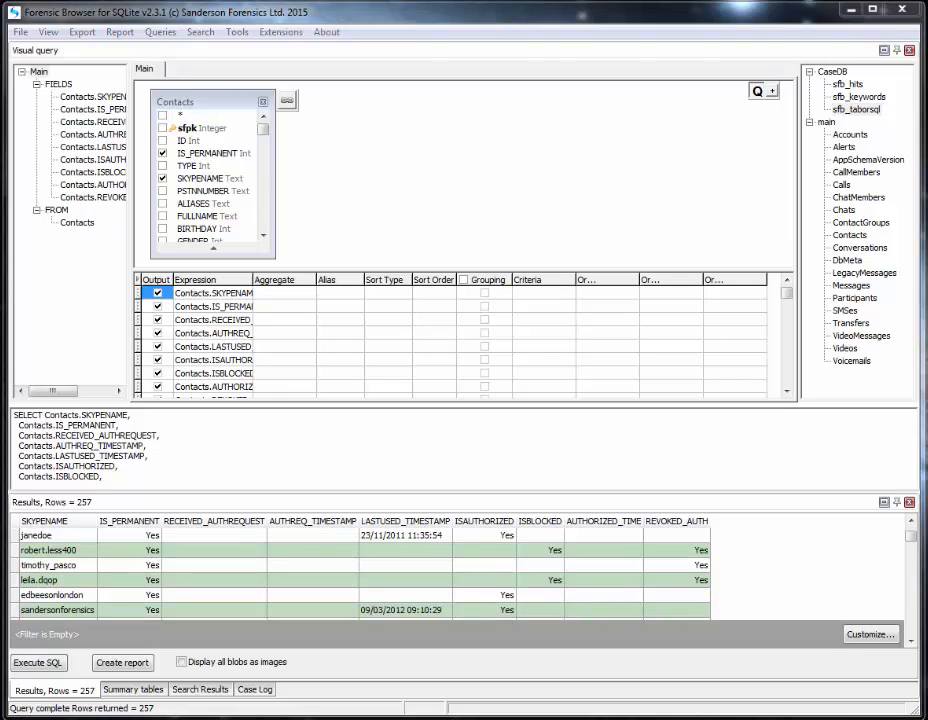